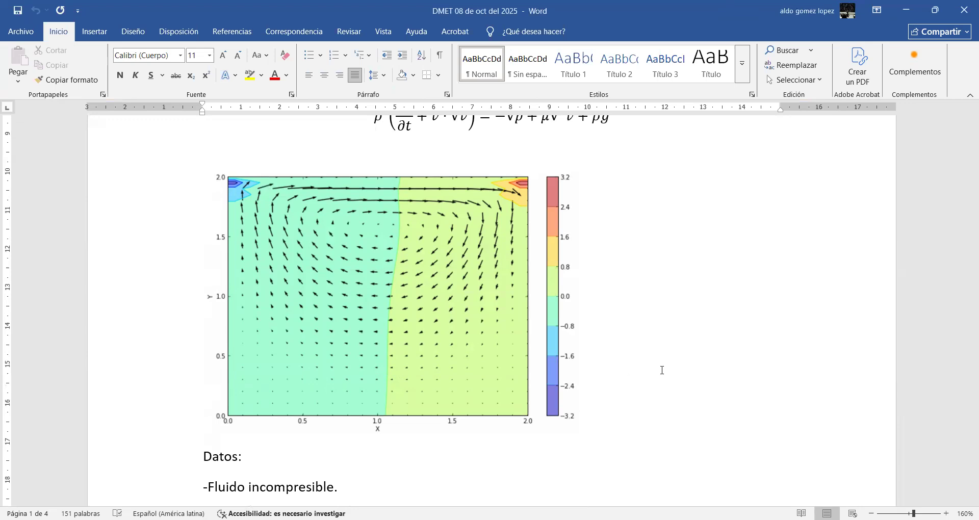
# - Review the cavity-flow derivation, from the fluid assumptions through the momentum and pressure correction equations to the final system of equations
pyautogui.scroll(-6, 661, 370)
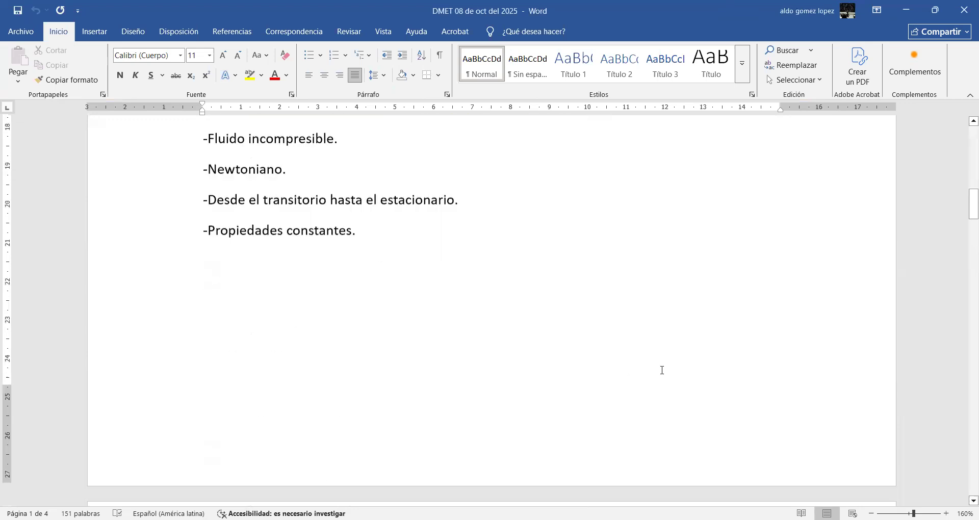
pyautogui.scroll(-6, 662, 370)
pyautogui.scroll(-6, 662, 370)
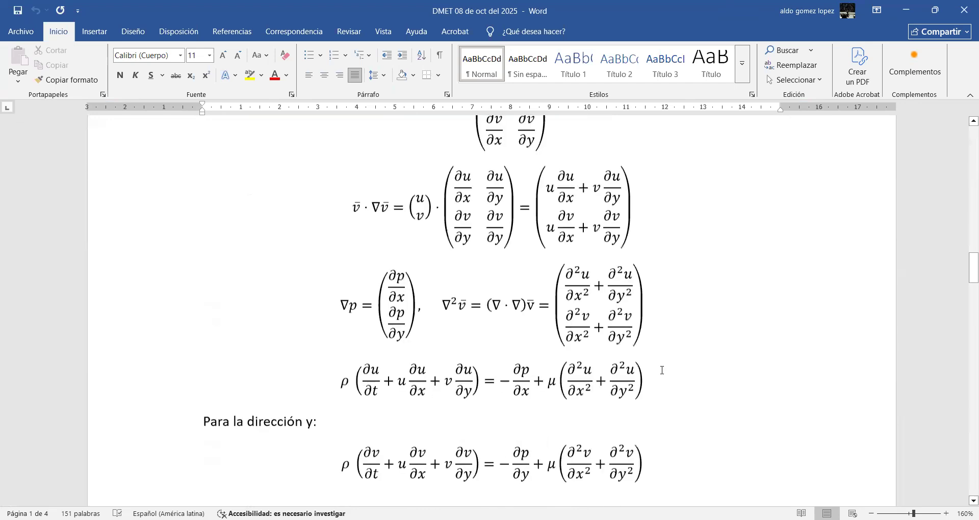
pyautogui.scroll(-5, 662, 370)
pyautogui.scroll(3, 662, 370)
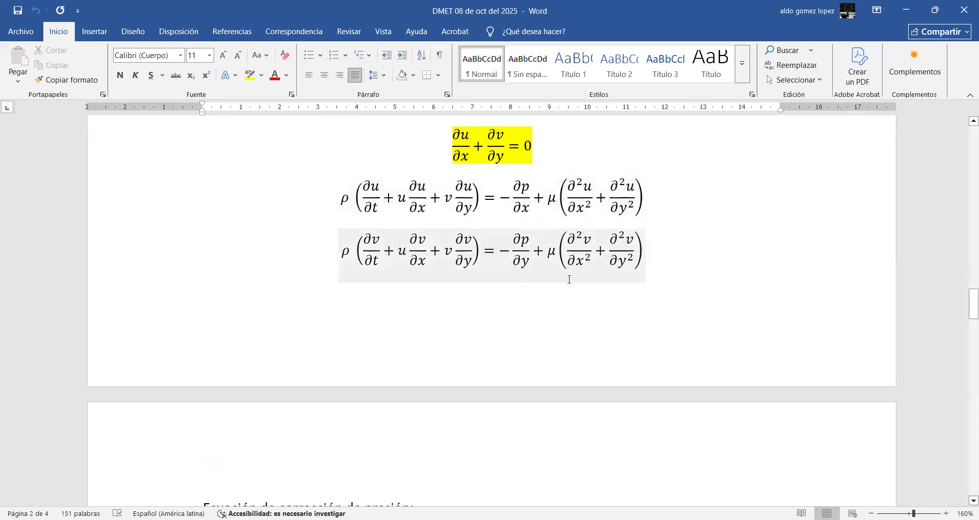
pyautogui.scroll(-1, 569, 280)
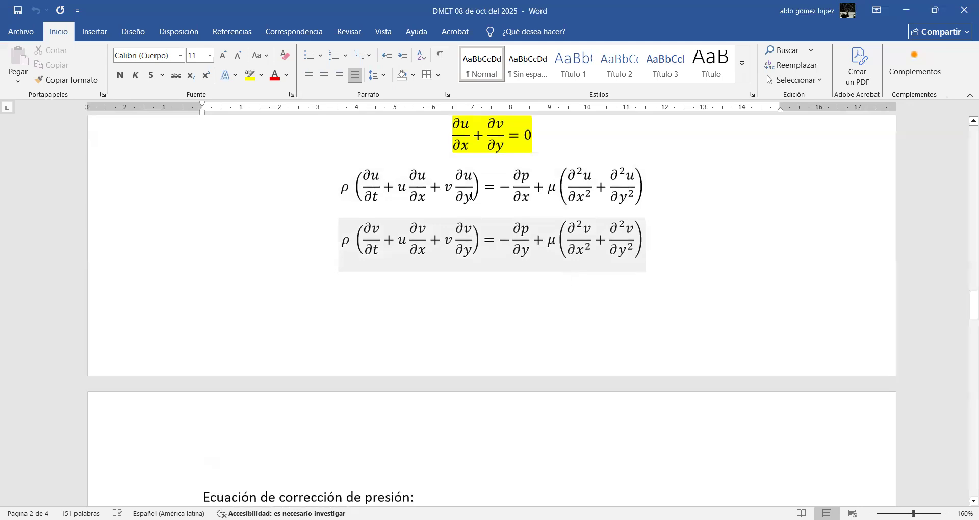
pyautogui.scroll(-7, 473, 224)
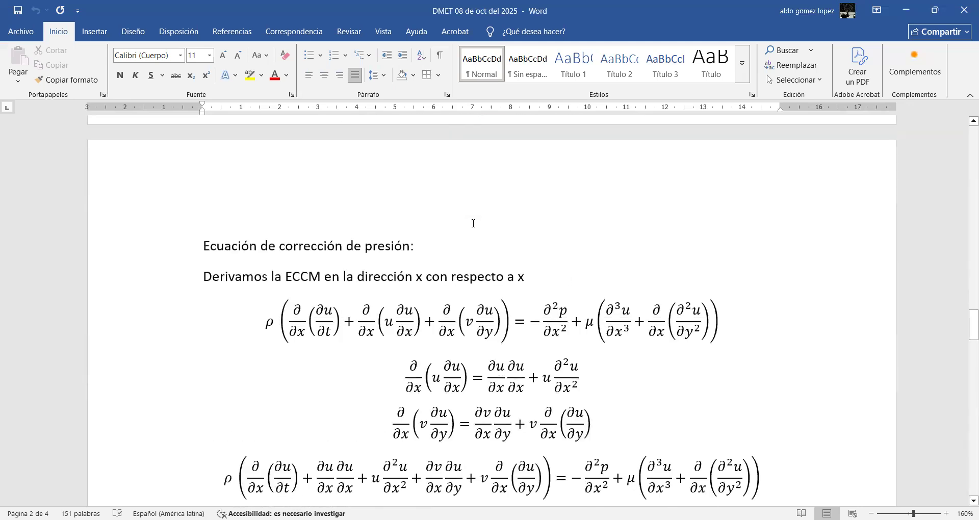
pyautogui.scroll(-1, 473, 224)
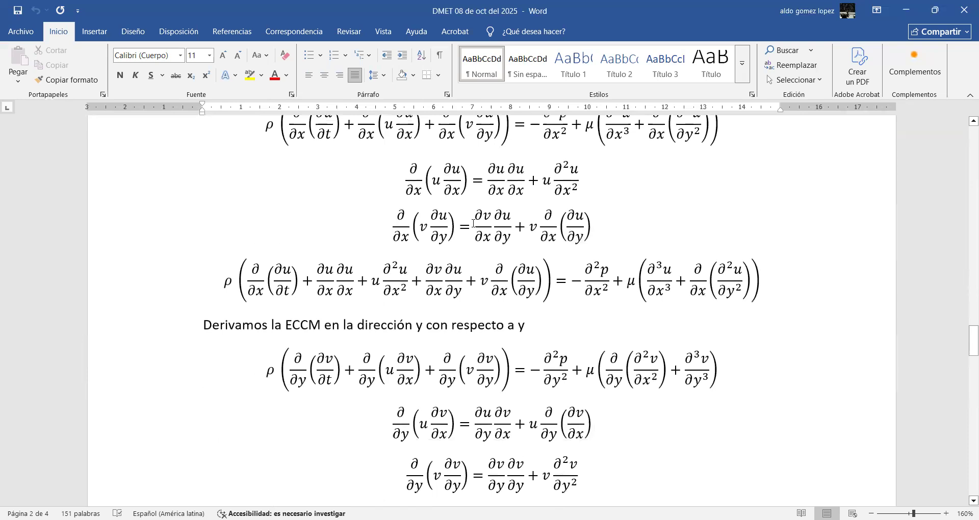
pyautogui.scroll(-5, 474, 224)
pyautogui.scroll(-6, 474, 223)
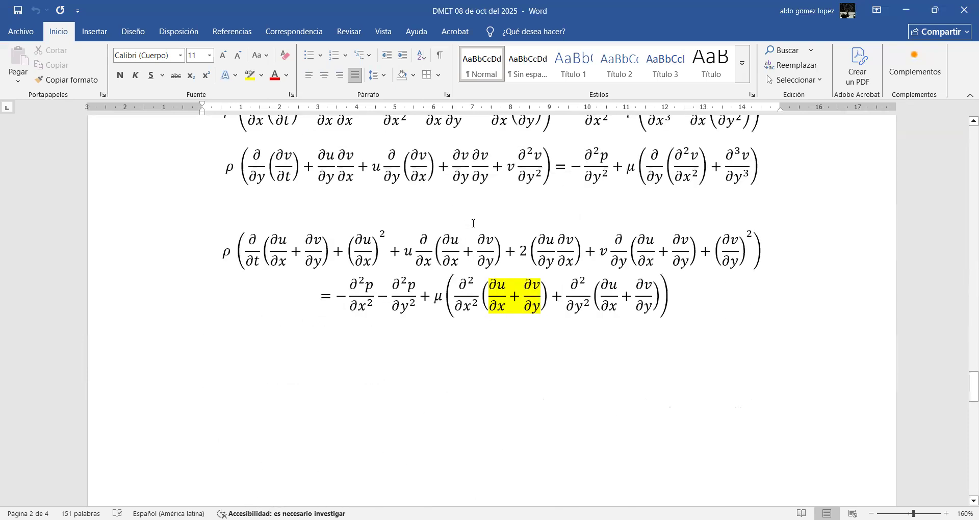
pyautogui.scroll(-6, 473, 223)
pyautogui.scroll(-6, 474, 223)
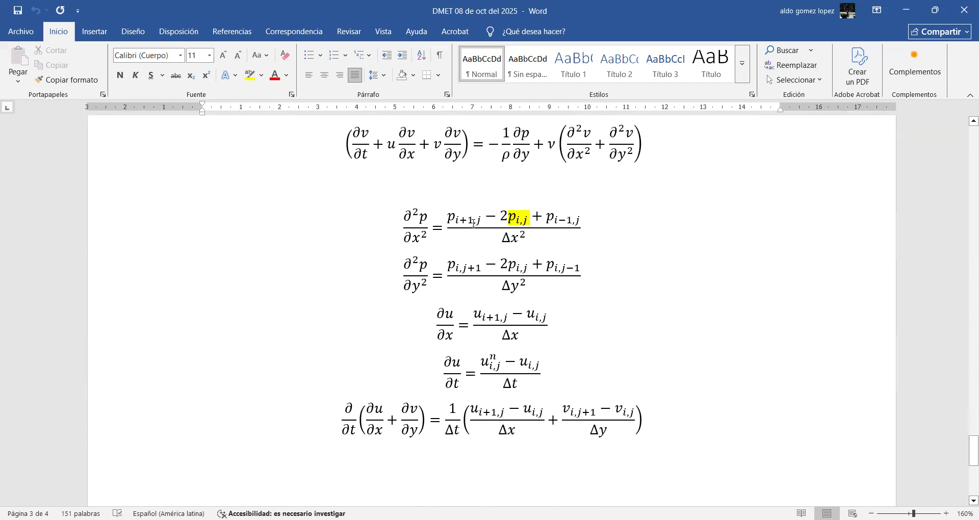
pyautogui.scroll(-3, 474, 223)
pyautogui.scroll(6, 474, 223)
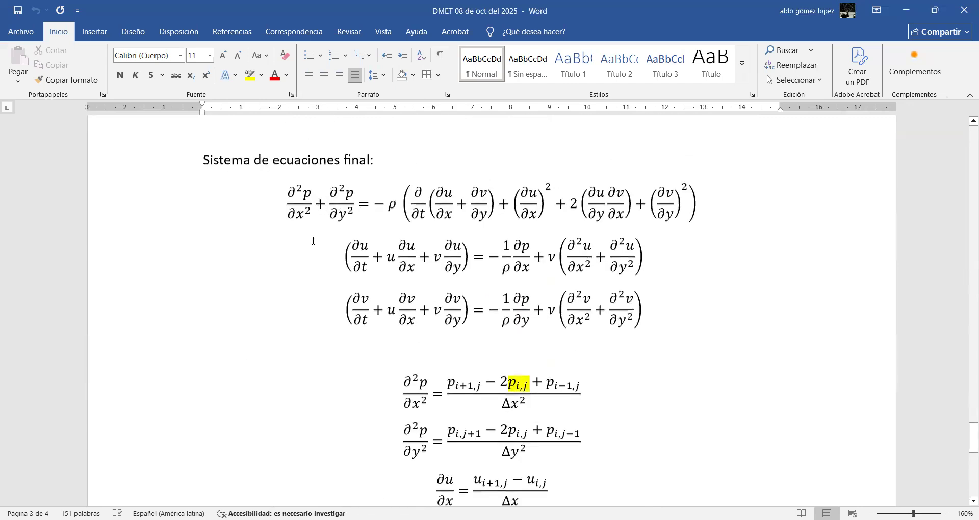
# - Select the pressure equation of the final system and examine the finite-difference approximations below it
pyautogui.moveTo(287, 207); pyautogui.dragTo(530, 194)
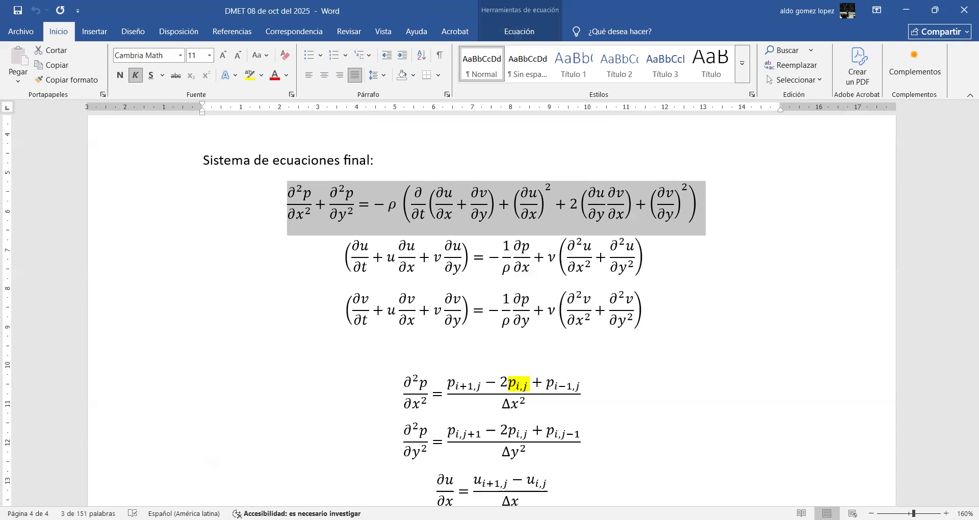
pyautogui.hotkey('alt', 'Tab')
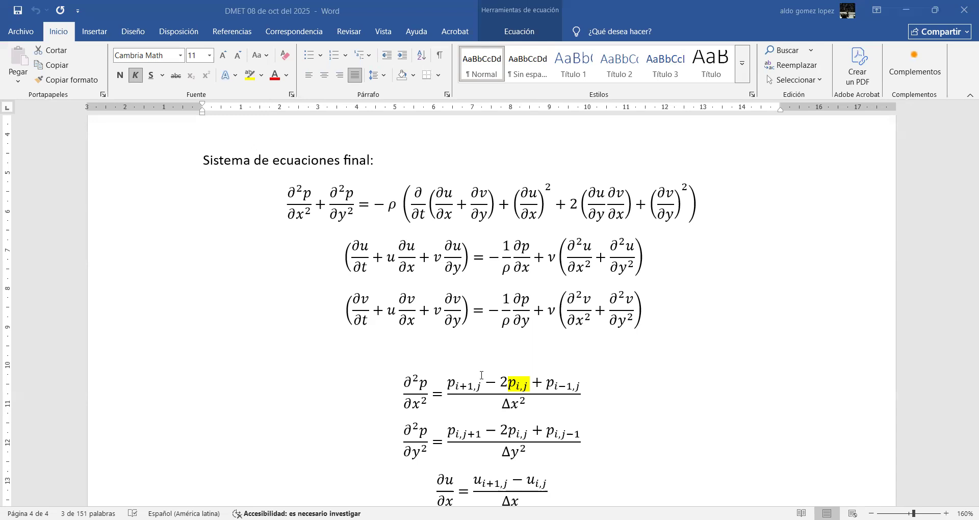
pyautogui.scroll(-10, 481, 375)
pyautogui.scroll(10, 481, 375)
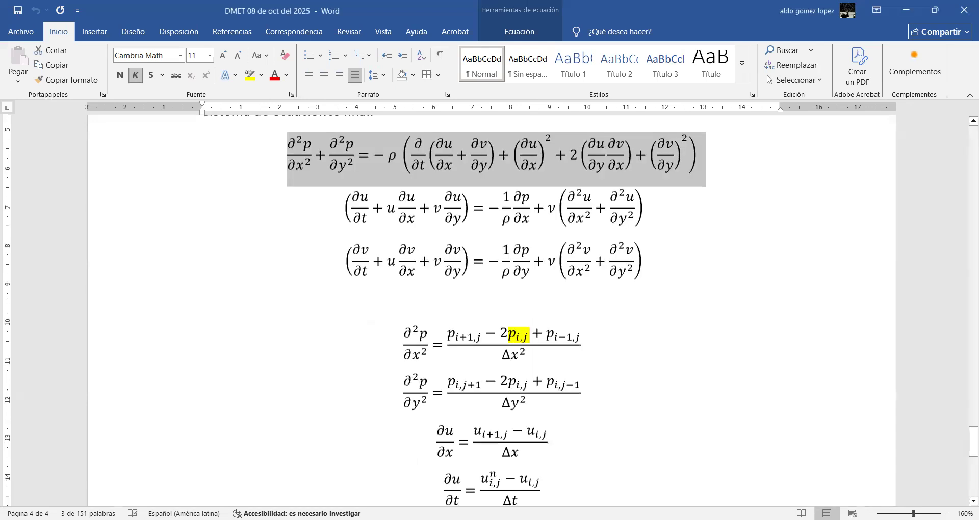
pyautogui.scroll(-3, 489, 306)
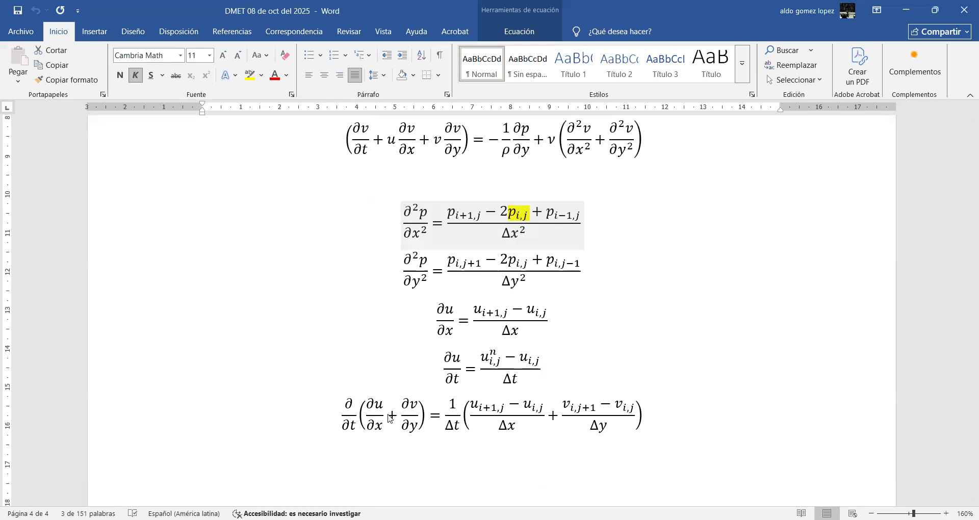
# - Switch to the untitled Jupyter notebook in the browser and rename it "Flujo en una cavidad"
pyautogui.hotkey('alt', 'Tab')
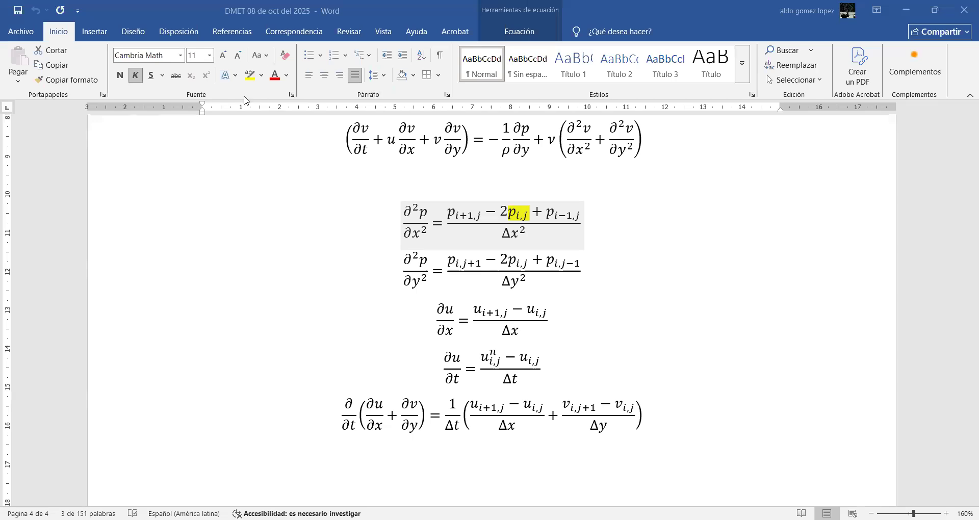
pyautogui.hotkey('alt', 'Tab')
pyautogui.click(221, 85)
pyautogui.write('Flujo en una cavi')
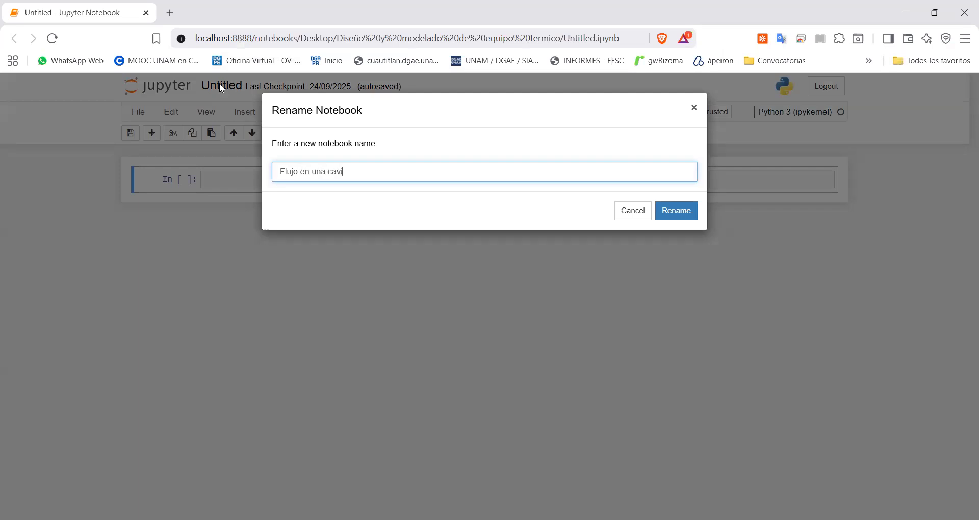
pyautogui.write('dad')
pyautogui.press('Return')
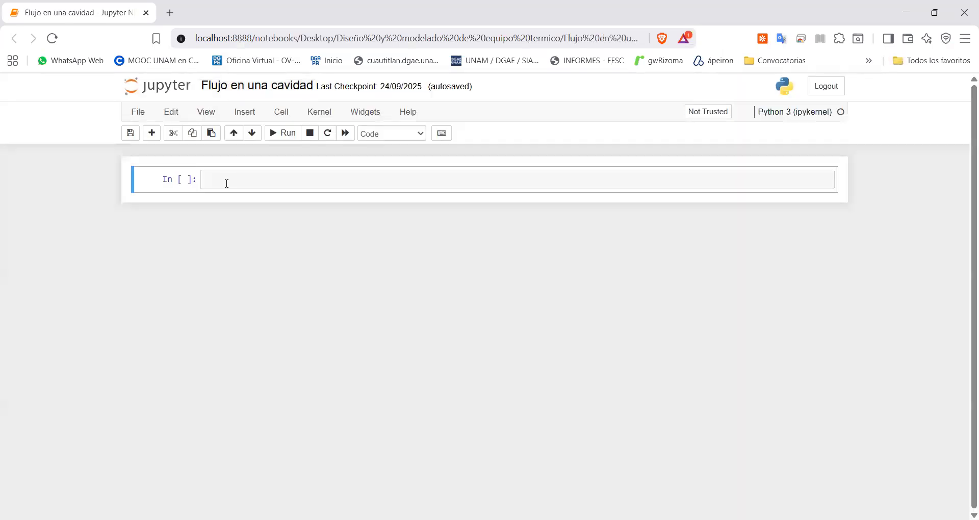
# - Make the first cell Markdown, enter the LaTeX for the u and v momentum equations and the pressure equation, and render it
pyautogui.press('m')
pyautogui.click(228, 183)
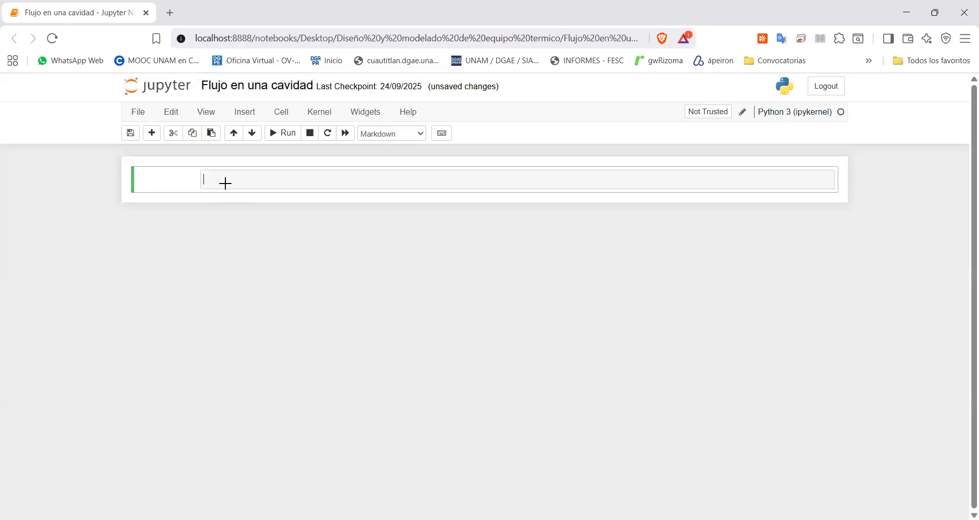
pyautogui.hotkey('alt', 'Tab')
pyautogui.click(338, 180)
pyautogui.write('$$\\frac{\\partial u}{\\partial t}+u\\frac{\\partial u}{\\partial x}+v\\frac{\\partial u}{\\partial y} = -\\frac{1}{\\rho}\\frac{\\partial p}{\\partial x}+\\nu \\left(\\frac{\\partial^2 u}{\\partial x^2}+\\frac{\\partial^2 u}{\\partial y^2} \\right) $$   $$\\frac{\\partial v}{\\partial t}+u\\frac{\\partial v}{\\partial x}+v\\frac{\\partial v}{\\partial y} = -\\frac{1}{\\rho}\\frac{\\partial p}{\\partial y}+\\nu\\left(\\frac{\\partial^2 v}{\\partial x^2}+\\frac{\\partial^2 v}{\\partial y^2}\\right) $$  $$\\frac{\\partial^2 p}{\\partial x^2}+\\frac{\\partial^2 p}{\\partial y^2} = -\\rho\\left(\\frac{\\partial u}{\\partial x}\\frac{\\partial u}{\\partial x}+2\\frac{\\partial u}{\\partial y}\\frac{\\partial v}{\\partial x}+\\frac{\\partial v}{\\partial y}\\frac{\\partial v}{\\partial y} \\right)$$')
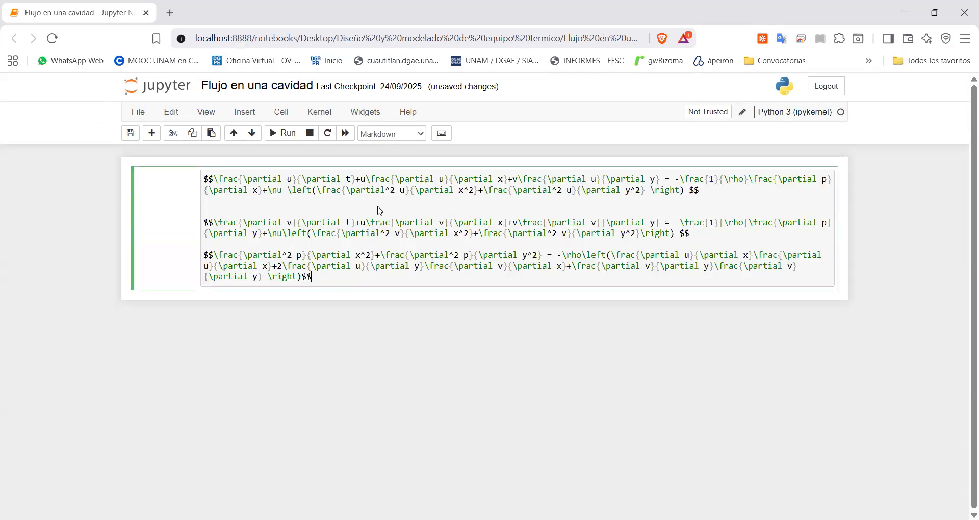
pyautogui.hotkey('shift', 'Return')
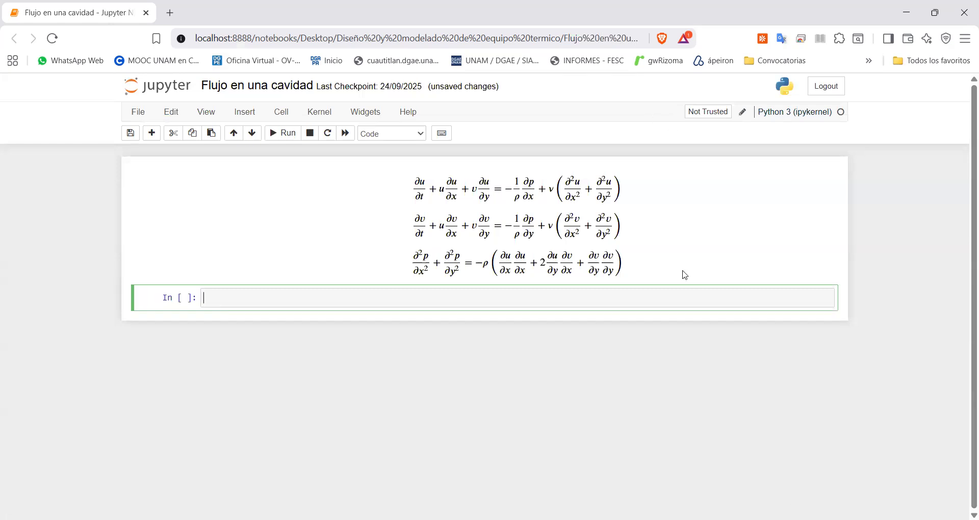
pyautogui.hotkey('ctrl', '+')
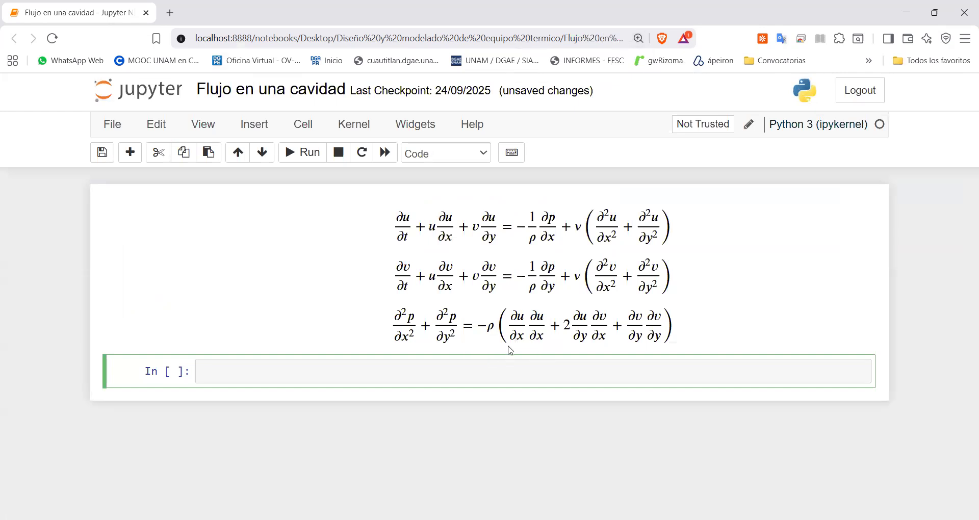
# - Reopen the equations cell and insert an empty \frac{}{} right after "-\rho\left(" in the pressure equation
pyautogui.hotkey('alt', 'Tab')
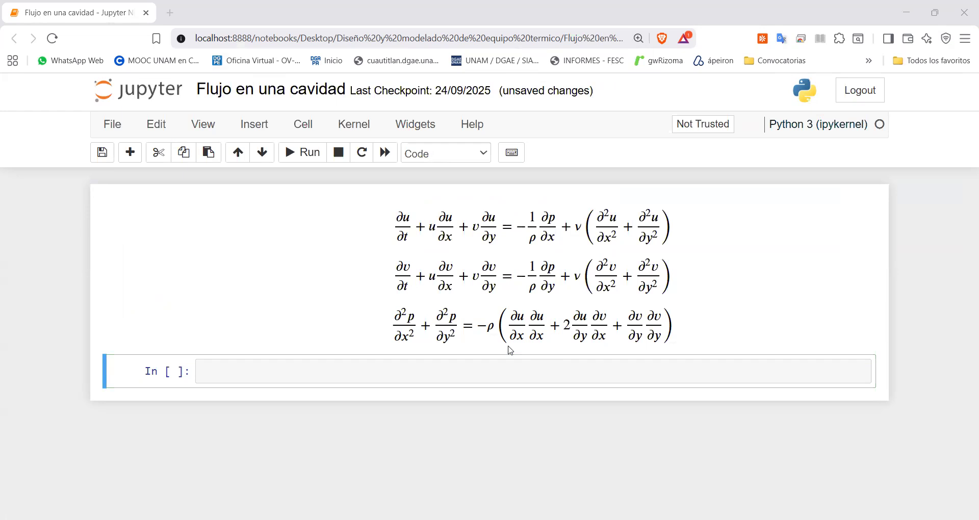
pyautogui.hotkey('alt', 'Tab')
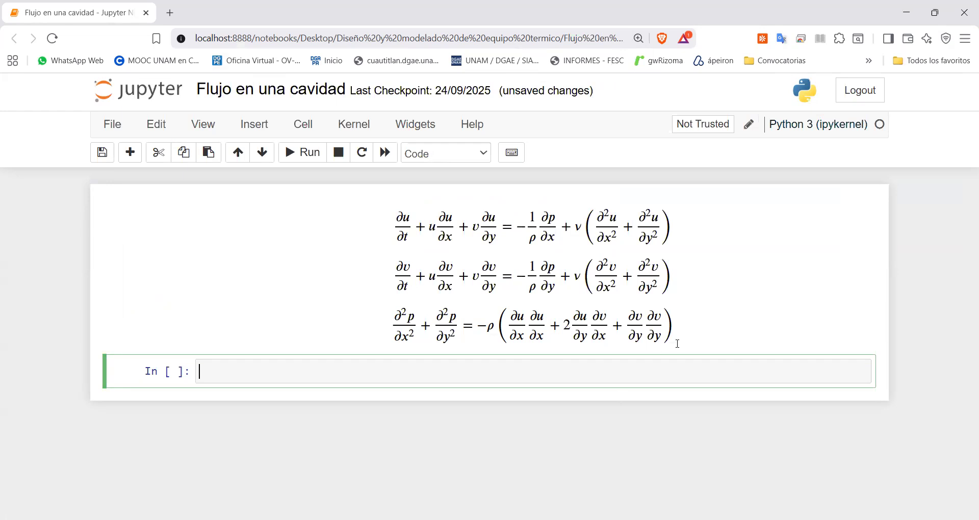
pyautogui.doubleClick(742, 342)
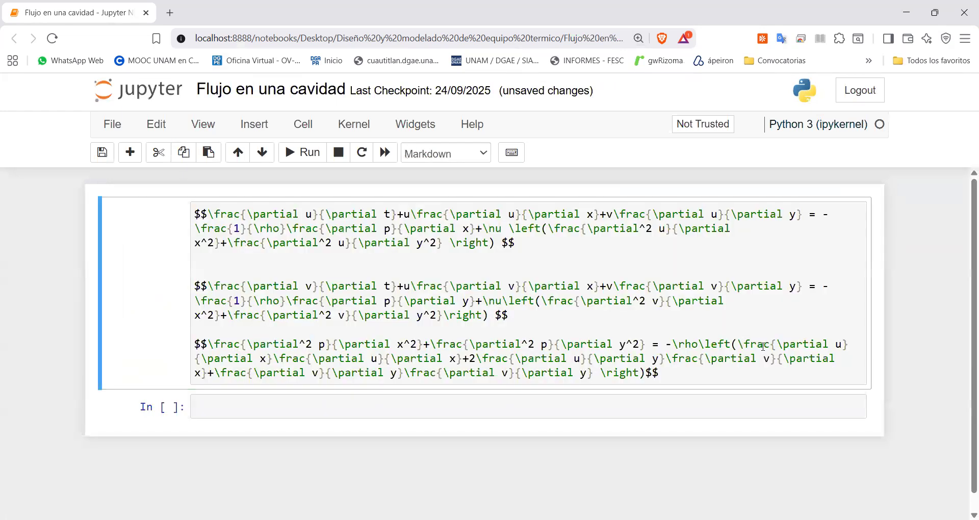
pyautogui.click(733, 344)
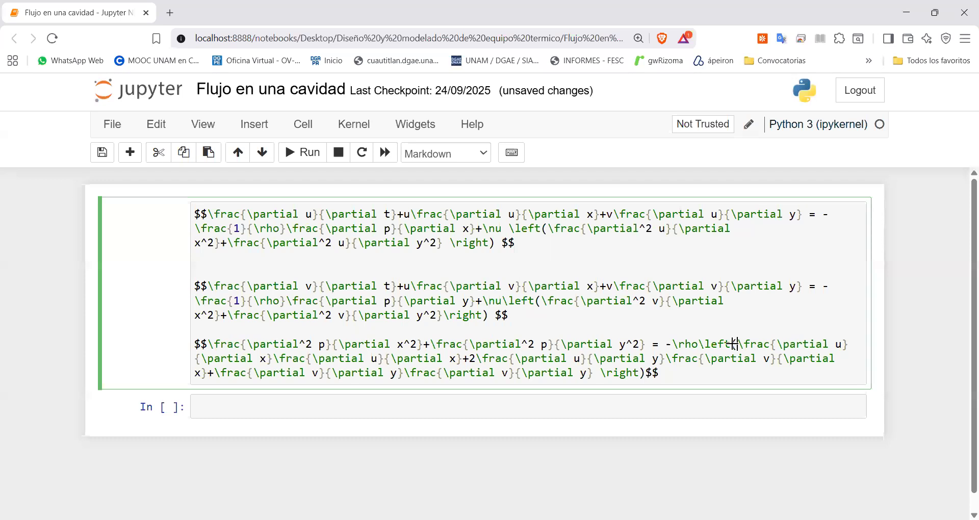
pyautogui.write('\\')
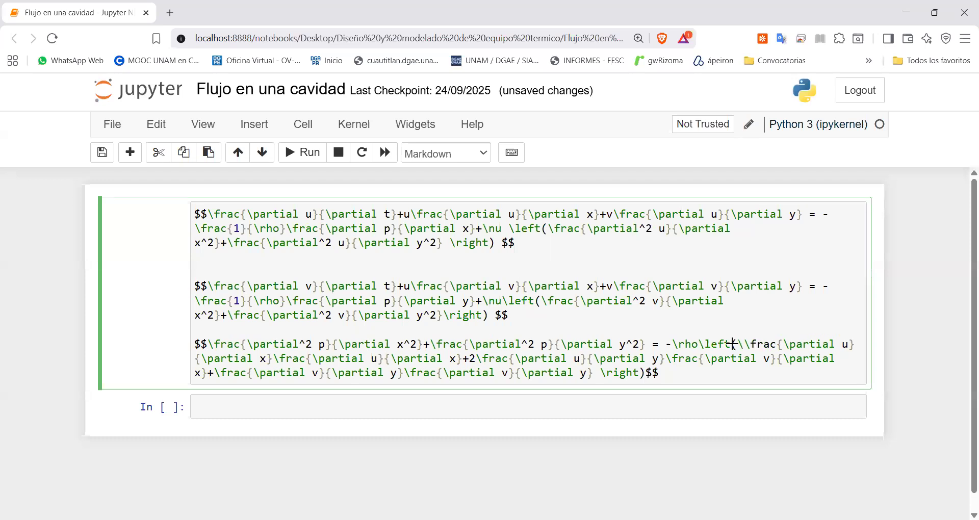
pyautogui.write('frac')
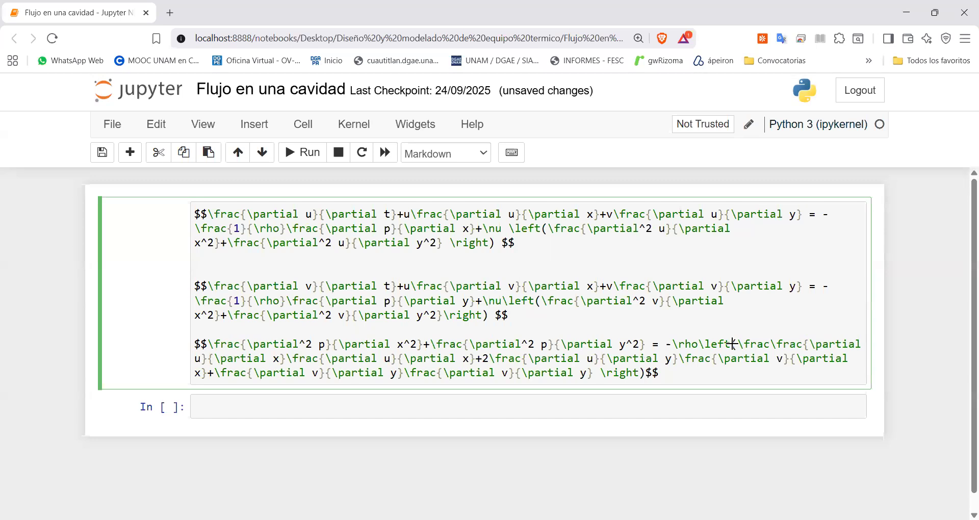
pyautogui.write('{\\partial u}{\\partial')
pyautogui.press('BackSpace')
pyautogui.press('BackSpace')
pyautogui.press('BackSpace')
pyautogui.press('BackSpace')
pyautogui.press('BackSpace')
pyautogui.press('BackSpace')
pyautogui.press('BackSpace')
pyautogui.press('BackSpace')
pyautogui.press('BackSpace')
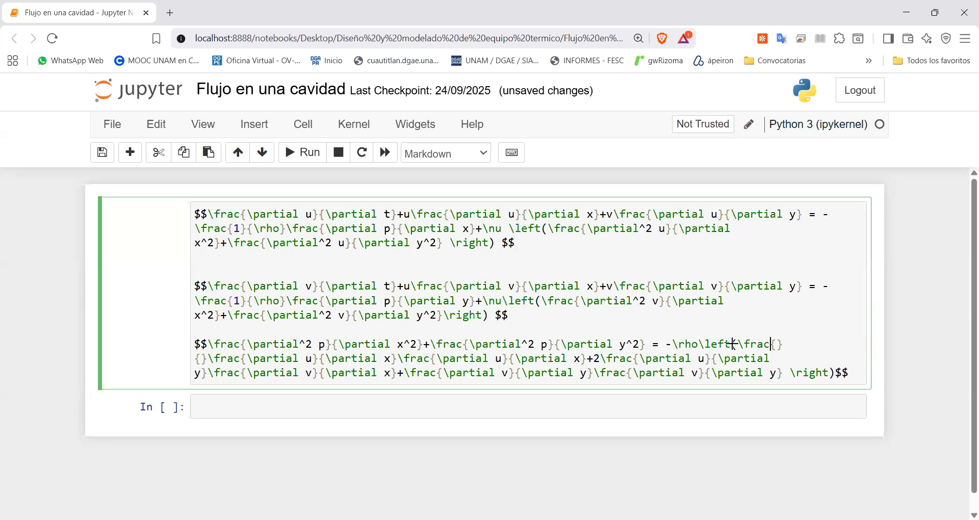
# - Fill the new fraction with \partial as numerator and \partial t as denominator
pyautogui.write('\\partial')
pyautogui.press('BackSpace')
pyautogui.press('Right')
pyautogui.press('Right')
pyautogui.write('\\partial t')
pyautogui.press('Right')
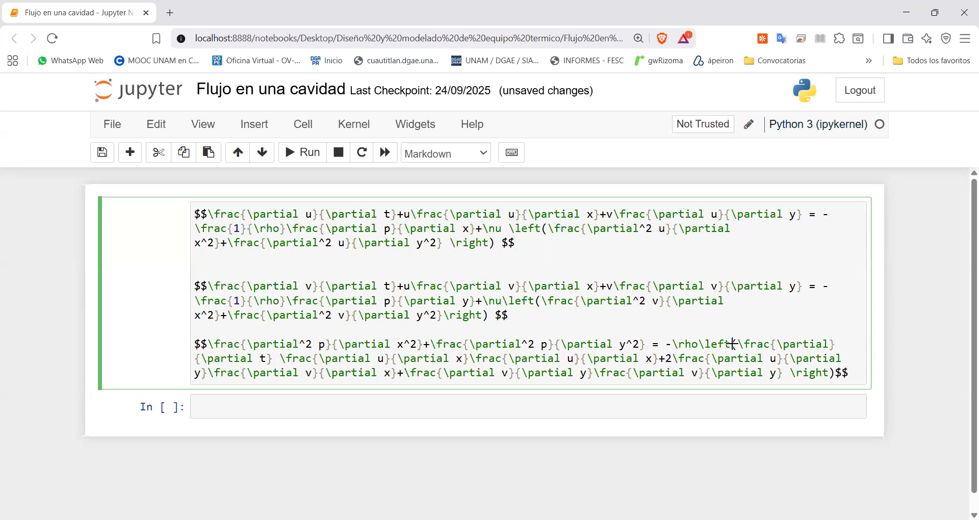
# - Add a \left(\right) pair after the time-derivative operator in the pressure equation
pyautogui.write('\\')
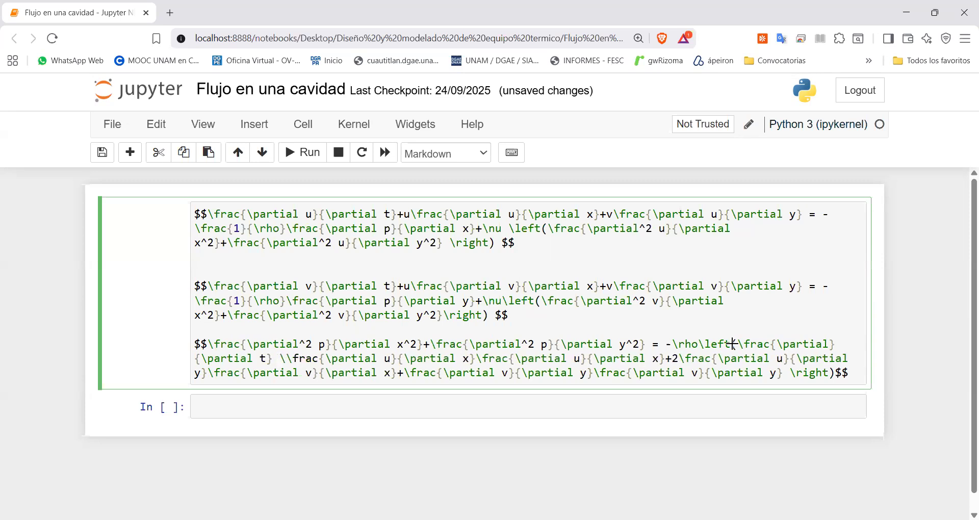
pyautogui.write('left(\\right)')
pyautogui.press('Left')
pyautogui.press('Left')
pyautogui.press('Left')
pyautogui.press('Left')
pyautogui.press('Left')
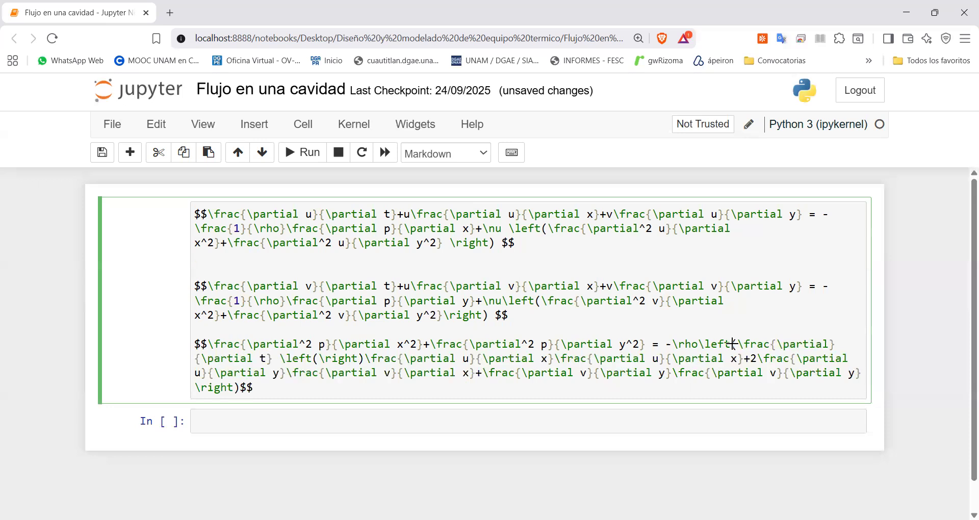
# - Insert an empty \frac{}{} inside the new \left(\right) pair
pyautogui.write('\\fri')
pyautogui.press('BackSpace')
pyautogui.write('a')
pyautogui.write('c')
pyautogui.write('{{')
pyautogui.write('¿')
pyautogui.press('BackSpace')
pyautogui.press('BackSpace')
pyautogui.write('}{}')
pyautogui.press('Left')
pyautogui.press('Left')
pyautogui.press('Left')
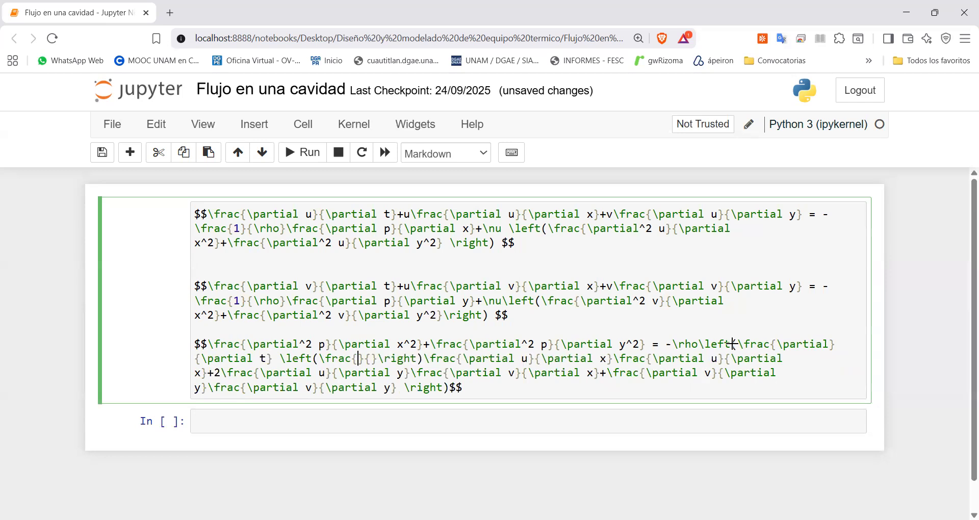
# - Complete the fraction inside the parentheses as \frac{\partial u}{\partial x}
pyautogui.write('\\partia')
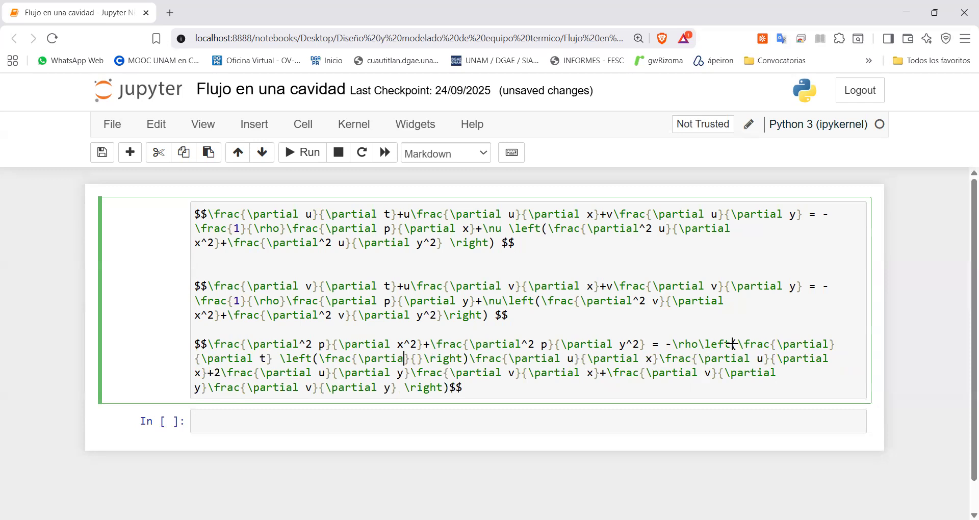
pyautogui.write('l ')
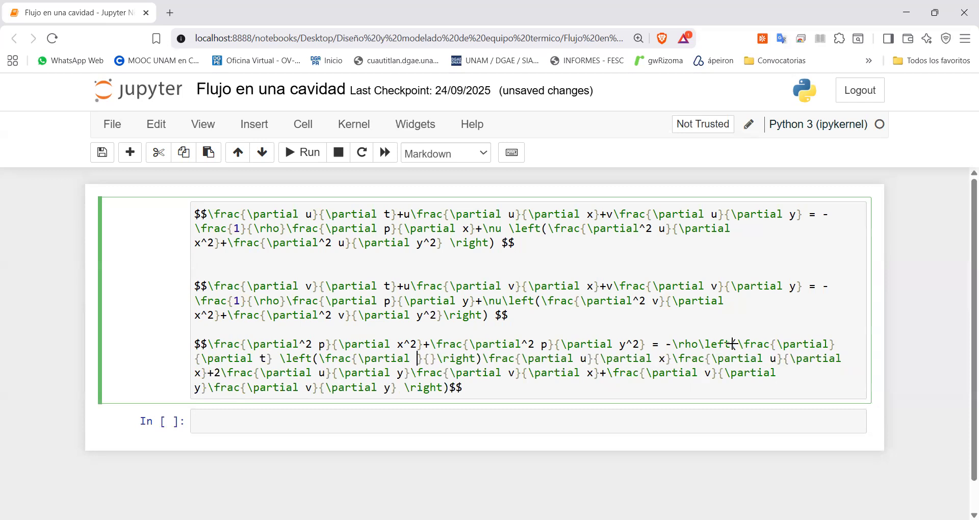
pyautogui.write('u')
pyautogui.press('Right')
pyautogui.press('Right')
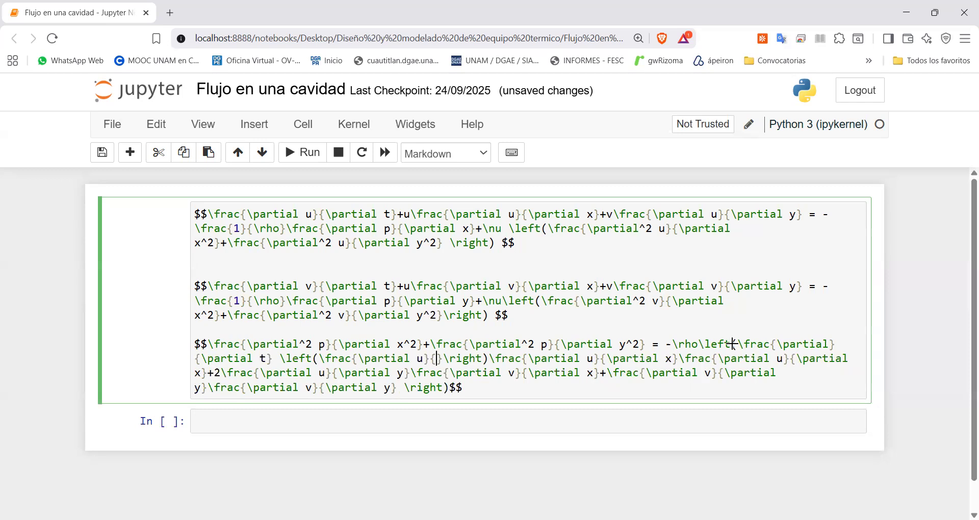
pyautogui.write('\\partial x}')
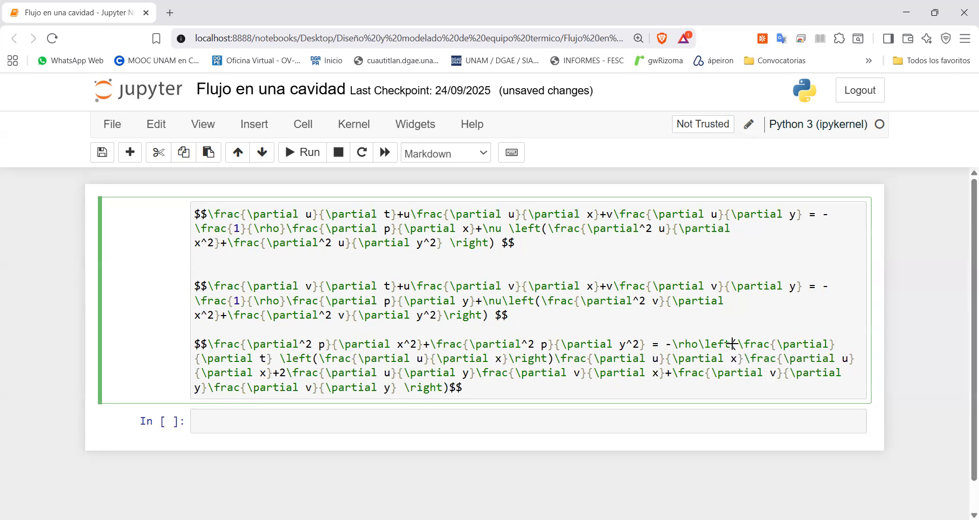
# - Add a plus sign and a copy of \frac{\partial u}{\partial x} after that fraction inside the time-derivative parentheses
pyautogui.write('+')
pyautogui.hotkey('shift', 'Left')
pyautogui.hotkey('shift', 'Left')
pyautogui.hotkey('shift', 'Left')
pyautogui.hotkey('shift', 'Left')
pyautogui.hotkey('shift', 'Left')
pyautogui.hotkey('shift', 'Left')
pyautogui.hotkey('shift', 'Left')
pyautogui.hotkey('shift', 'Left')
pyautogui.hotkey('shift', 'Left')
pyautogui.hotkey('shift', 'Left')
pyautogui.hotkey('shift', 'Left')
pyautogui.hotkey('shift', 'Left')
pyautogui.hotkey('shift', 'Left')
pyautogui.hotkey('shift', 'Left')
pyautogui.hotkey('shift', 'Left')
pyautogui.hotkey('shift', 'Left')
pyautogui.hotkey('shift', 'Left')
pyautogui.hotkey('shift', 'Left')
pyautogui.hotkey('shift', 'Left')
pyautogui.hotkey('shift', 'Left')
pyautogui.hotkey('shift', 'Left')
pyautogui.hotkey('shift', 'Left')
pyautogui.hotkey('shift', 'Left')
pyautogui.hotkey('shift', 'Left')
pyautogui.hotkey('ctrl', 'c')
pyautogui.press('Right')
pyautogui.press('Right')
pyautogui.hotkey('ctrl', 'v')
# - Change the copied fraction in the pressure equation to \frac{\partial v}{\partial y}
pyautogui.press('Left')
pyautogui.press('Left')
pyautogui.press('Left')
pyautogui.press('Right')
pyautogui.press('Delete')
pyautogui.write('y')
pyautogui.press('Left')
pyautogui.press('Left')
pyautogui.press('Left')
pyautogui.press('Left')
pyautogui.press('Left')
pyautogui.press('Left')
pyautogui.press('Left')
pyautogui.press('Left')
pyautogui.press('Left')
pyautogui.press('Left')
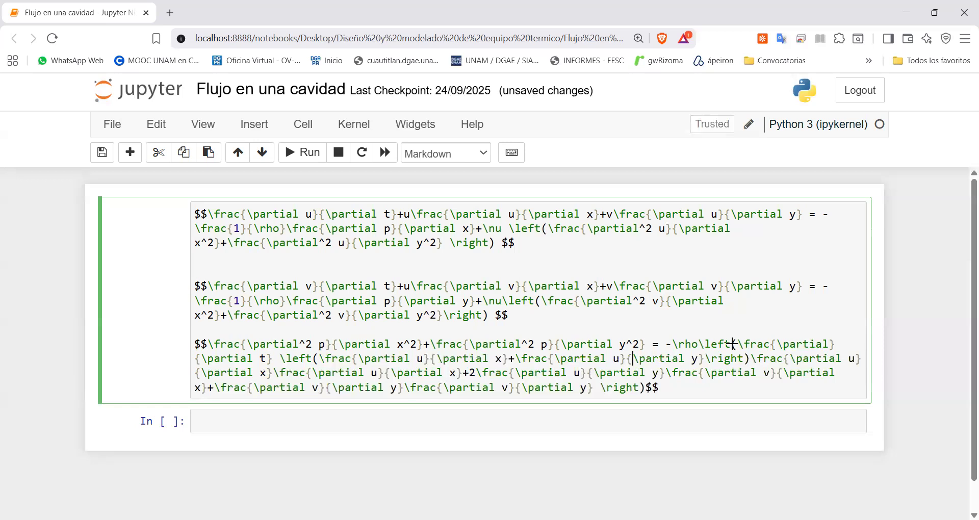
pyautogui.press('Left')
pyautogui.press('Left')
pyautogui.press('BackSpace')
pyautogui.write('v')
# - Add a plus sign after the inner \right) of the pressure equation and render the Markdown cell
pyautogui.press('Right')
pyautogui.press('Right')
pyautogui.press('Right')
pyautogui.press('Right')
pyautogui.press('Right')
pyautogui.press('Right')
pyautogui.press('Right')
pyautogui.press('Right')
pyautogui.press('Right')
pyautogui.press('Right')
pyautogui.press('Right')
pyautogui.press('Right')
pyautogui.press('Right')
pyautogui.press('Right')
pyautogui.press('Right')
pyautogui.press('Right')
pyautogui.press('Right')
pyautogui.press('Right')
pyautogui.press('Right')
pyautogui.press('Right')
pyautogui.write('+')
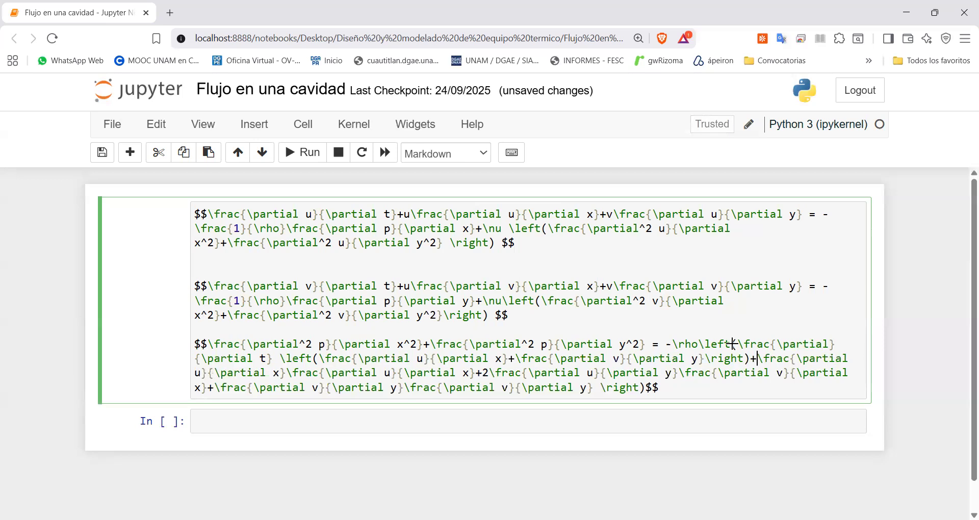
pyautogui.hotkey('shift', 'Return')
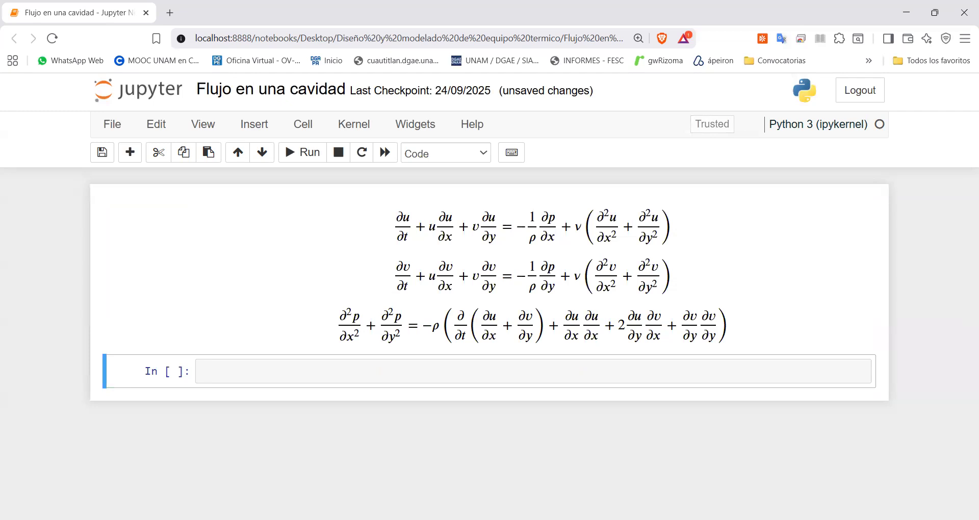
# - Create and render a Markdown cell with the text "En la dirección x:" and the pasted eqnarray of the discretized x-momentum equation
pyautogui.moveTo(535, 301); pyautogui.dragTo(541, 322)
pyautogui.press('m')
pyautogui.press('Return')
pyautogui.write('En la dirección x:')
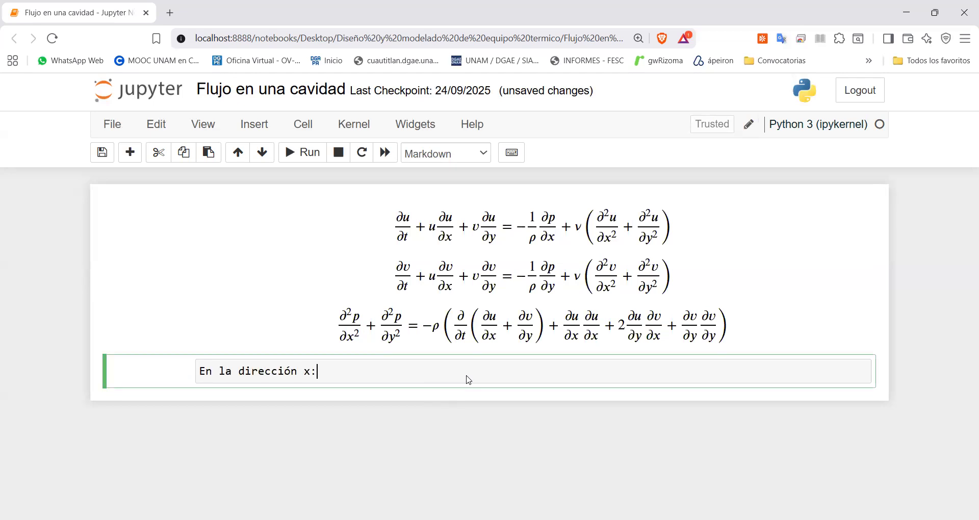
pyautogui.press('Return')
pyautogui.hotkey('ctrl', 'v')
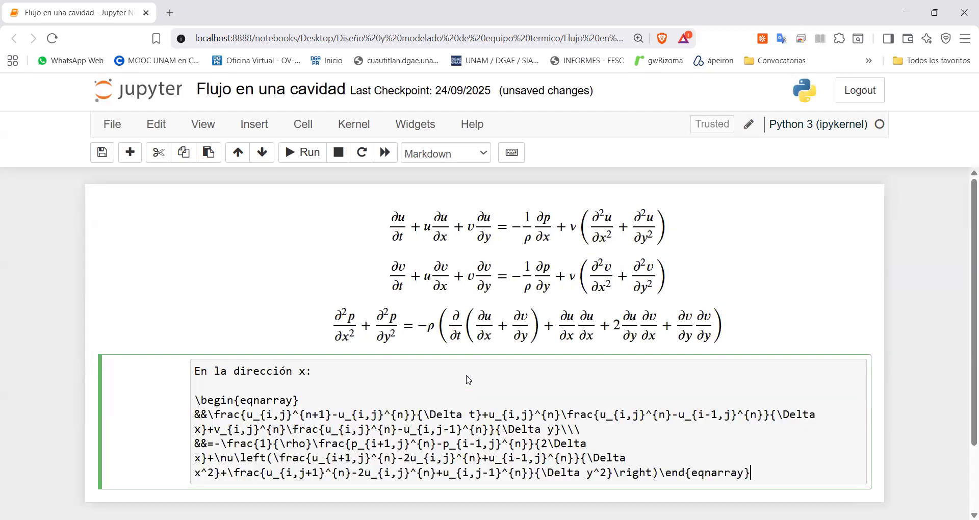
pyautogui.hotkey('shift', 'Return')
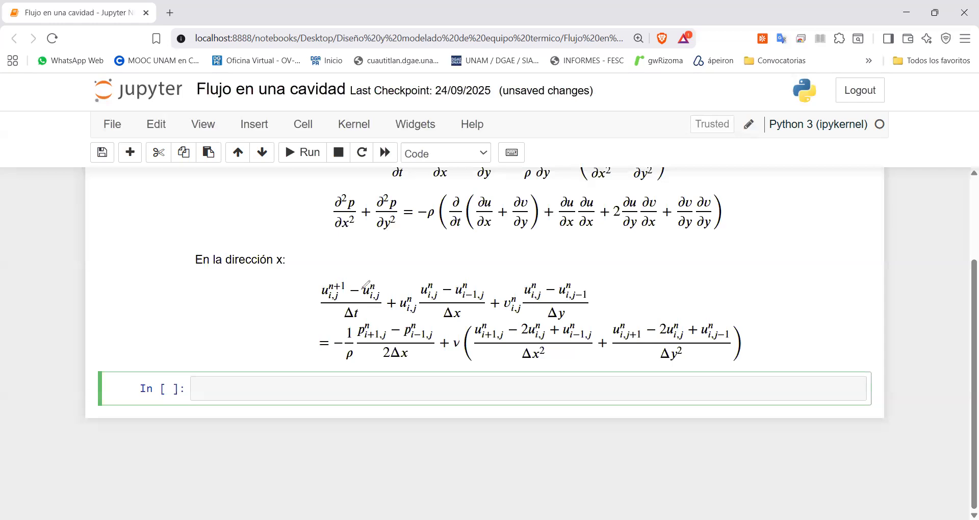
pyautogui.moveTo(314, 294); pyautogui.dragTo(375, 322)
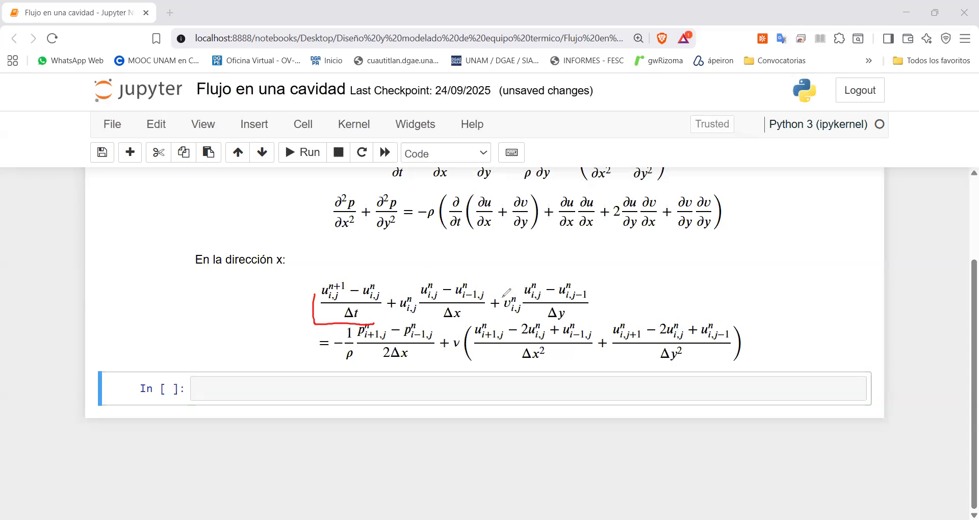
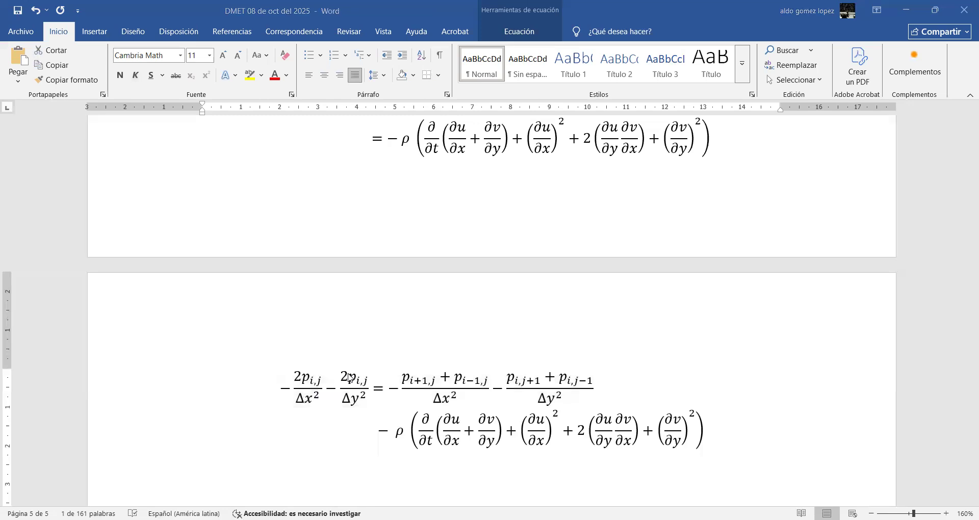
pyautogui.click(349, 378)
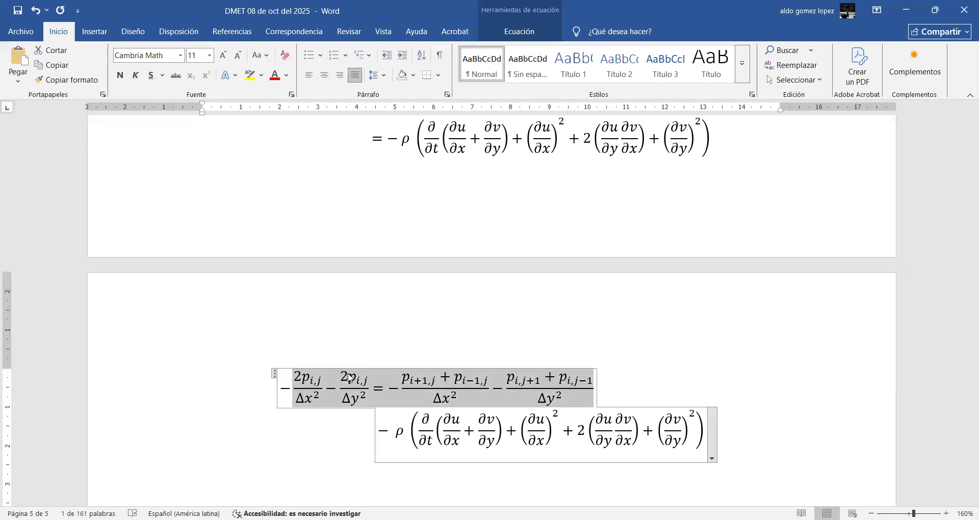
pyautogui.hotkey('alt', 'Tab')
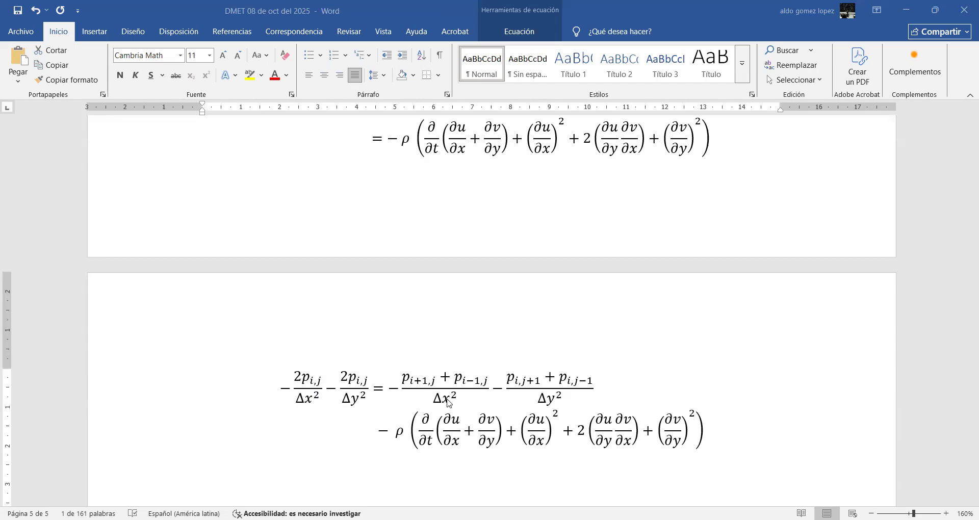
pyautogui.click(491, 390)
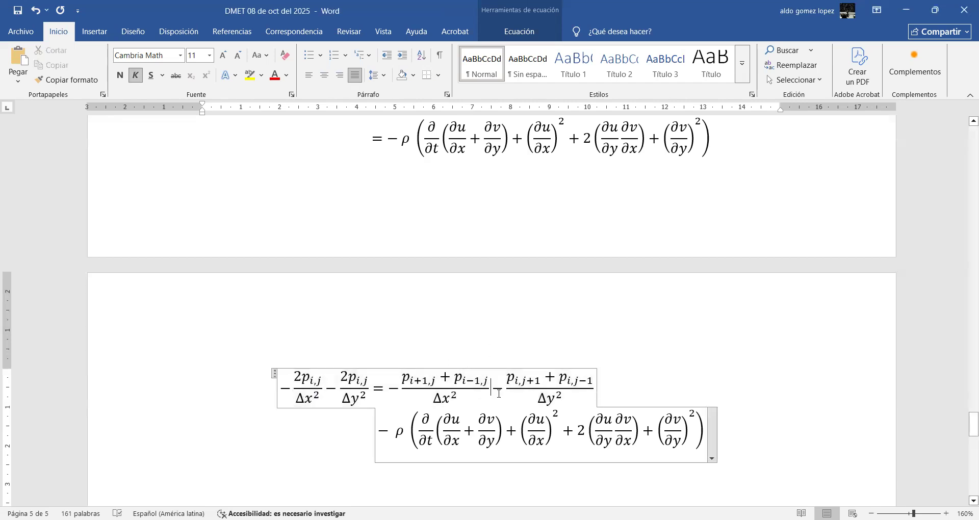
pyautogui.scroll(-2, 485, 413)
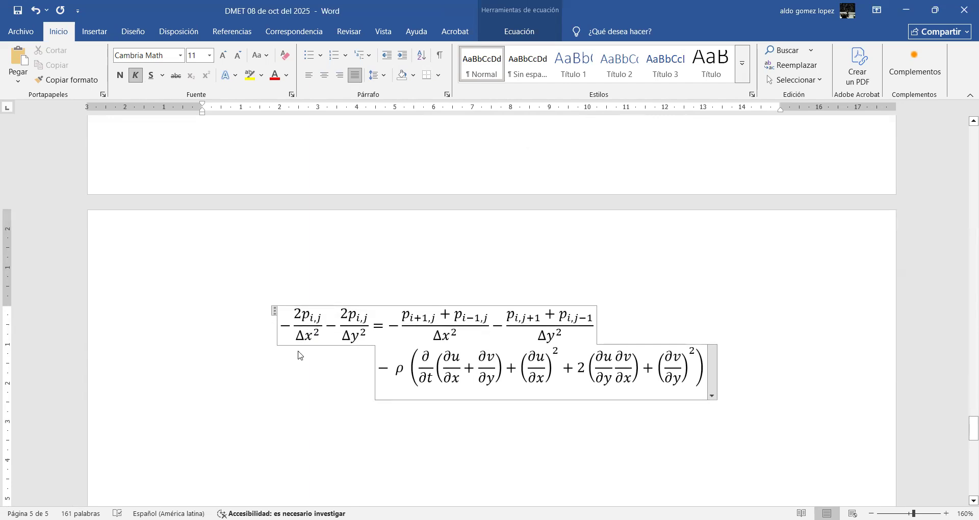
pyautogui.click(411, 424)
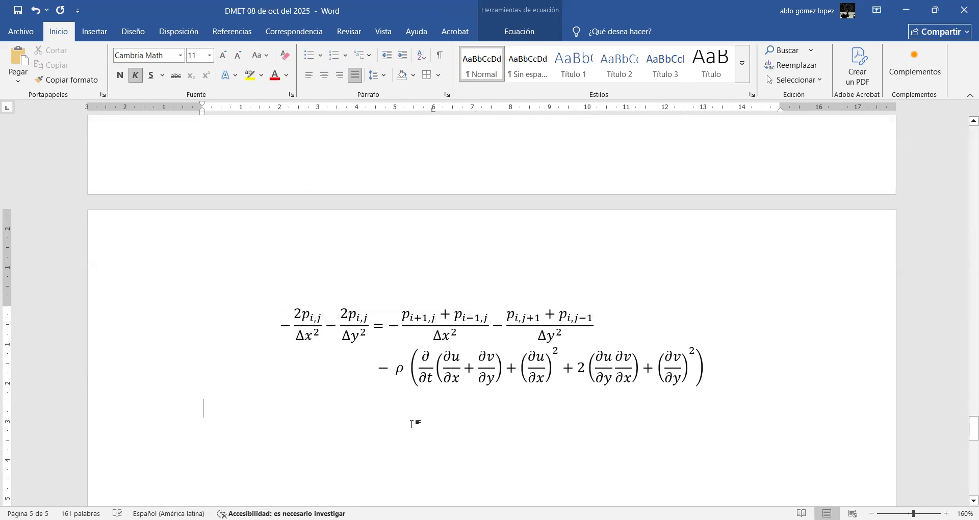
pyautogui.hotkey('ctrl', 'v')
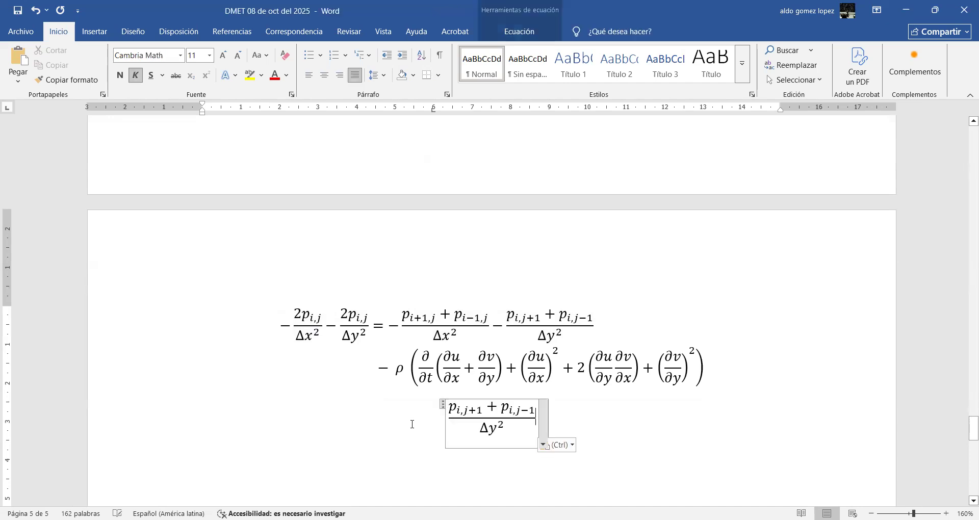
pyautogui.hotkey('ctrl', 'z')
# - Copy the whole discretized pressure equation and paste the duplicate on the empty line below it
pyautogui.moveTo(705, 368); pyautogui.dragTo(289, 240)
pyautogui.click(365, 445)
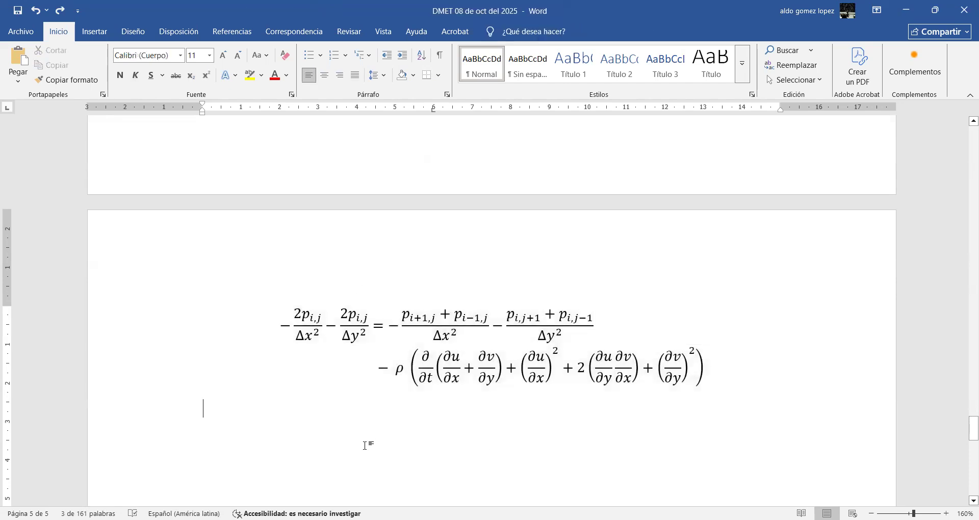
pyautogui.hotkey('ctrl', 'v')
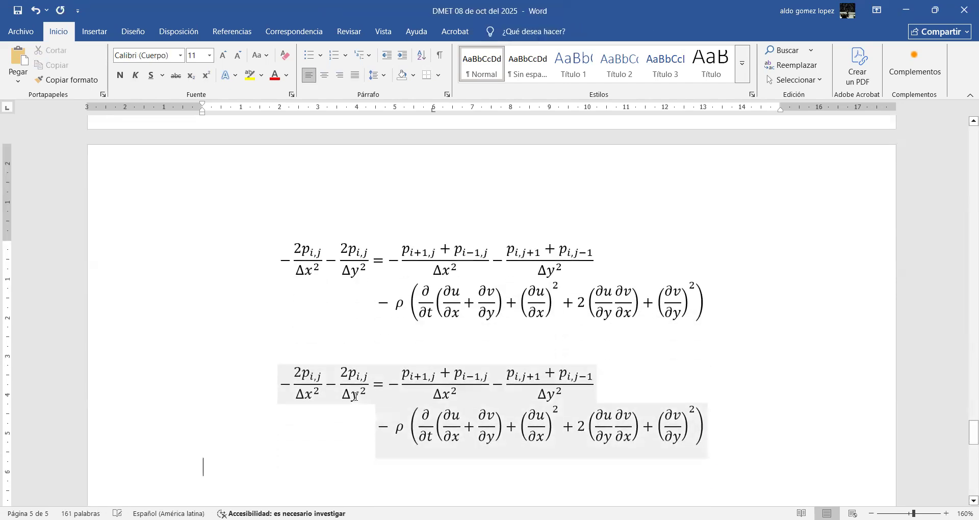
# - Remove p_{i,j} from the numerator over Δy² on the left side of the duplicated equation, keeping the 2
pyautogui.click(369, 376)
pyautogui.hotkey('shift', 'Left')
pyautogui.hotkey('shift', 'Left')
pyautogui.hotkey('shift', 'Left')
pyautogui.hotkey('shift', 'Left')
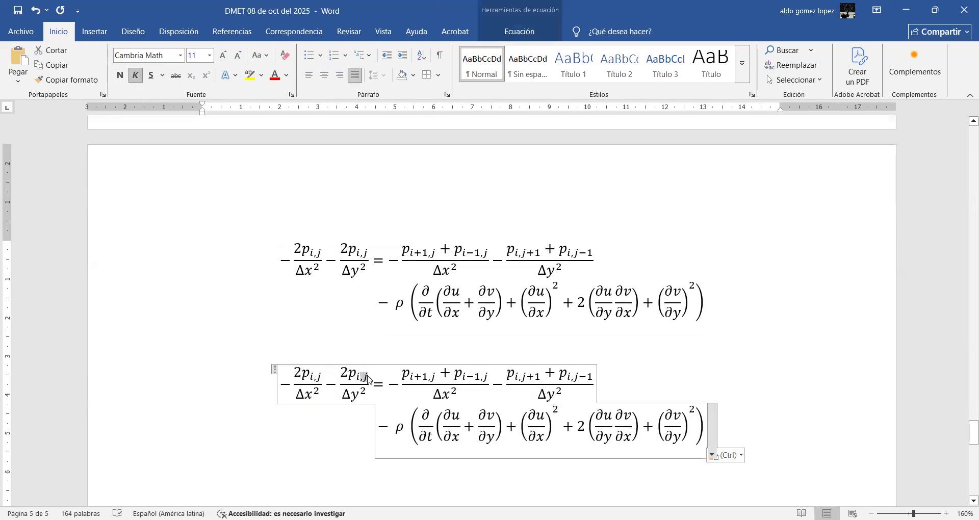
pyautogui.press('BackSpace')
# - Remove p_{i,j} from the numerator over Δx² on the left side of the duplicated equation, keeping the 2
pyautogui.press('Left')
pyautogui.press('Left')
pyautogui.press('Left')
pyautogui.press('Left')
pyautogui.press('Left')
pyautogui.press('Left')
pyautogui.press('Left')
pyautogui.press('Left')
pyautogui.press('Left')
pyautogui.press('Left')
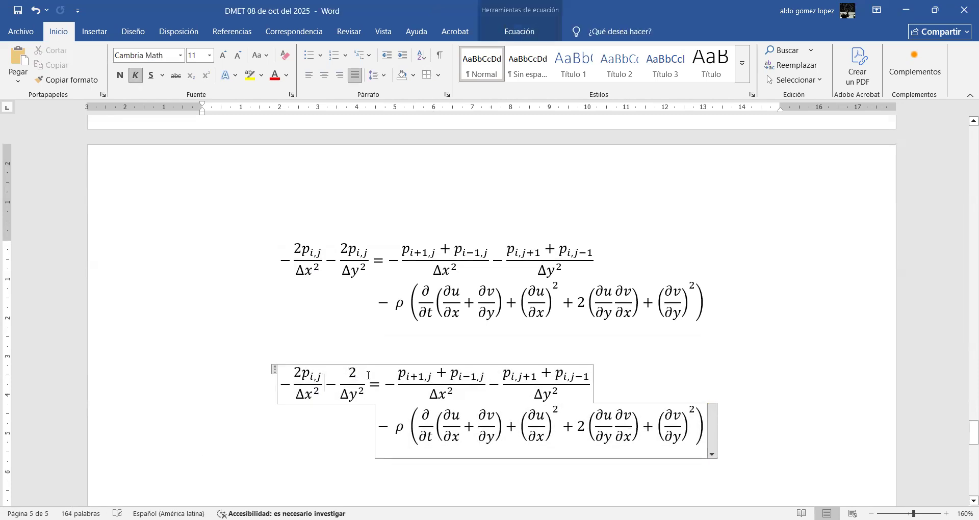
pyautogui.hotkey('shift', 'Right')
pyautogui.hotkey('shift', 'Right')
pyautogui.hotkey('shift', 'Right')
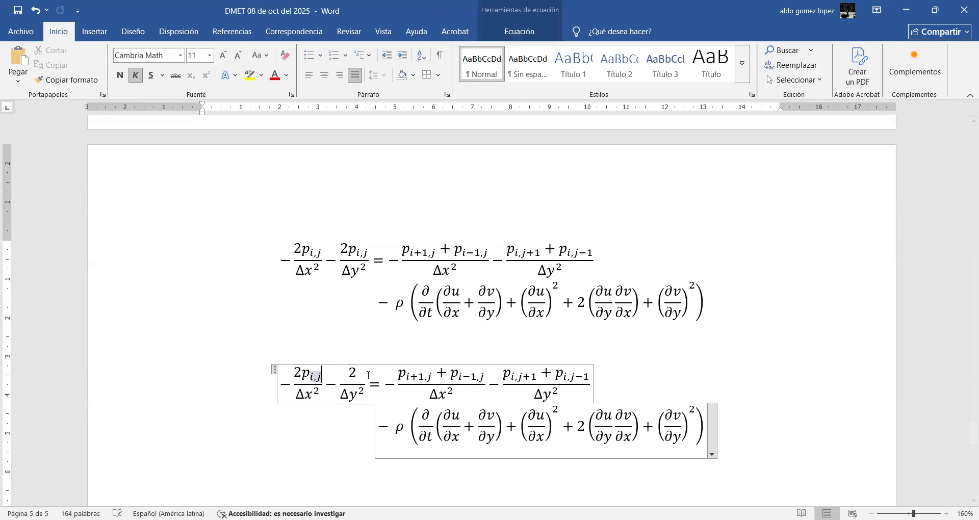
pyautogui.press('BackSpace')
pyautogui.press('BackSpace')
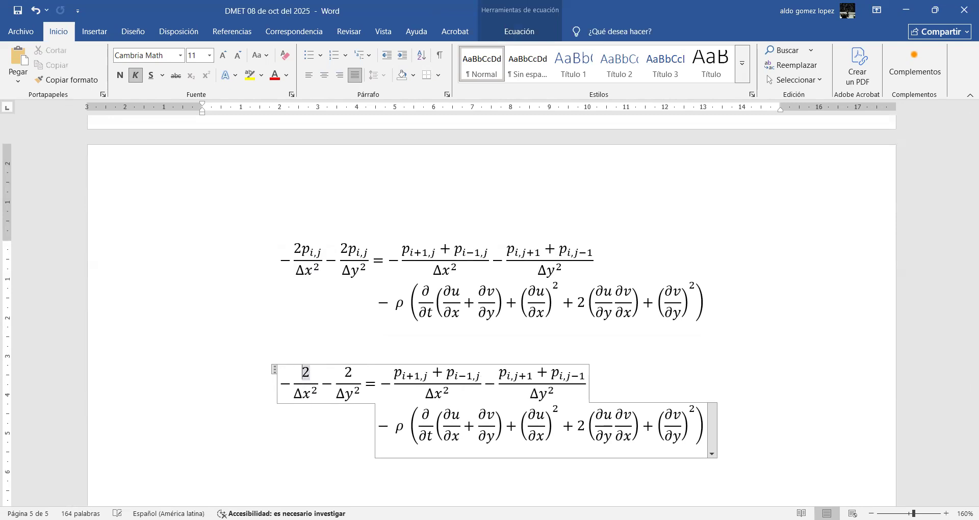
# - Enclose the two left-side fractions, −2/Δx² − 2/Δy², in auto-sized parentheses
pyautogui.press('Left')
pyautogui.press('Left')
pyautogui.press('Left')
pyautogui.press('Right')
pyautogui.write('(')
pyautogui.press('Right')
pyautogui.press('Right')
pyautogui.press('Right')
pyautogui.press('Right')
pyautogui.press('Right')
pyautogui.press('Right')
pyautogui.press('Right')
pyautogui.press('Right')
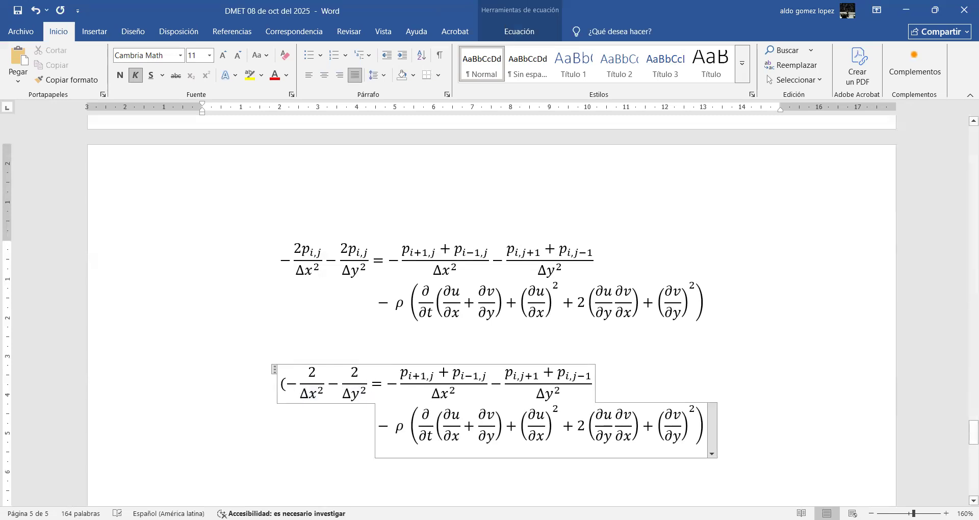
pyautogui.write(')')
pyautogui.press('space')
# - Insert the factor p_{i,j} in front of the left-side parentheses
pyautogui.press('Left')
pyautogui.press('Left')
pyautogui.press('Left')
pyautogui.press('Left')
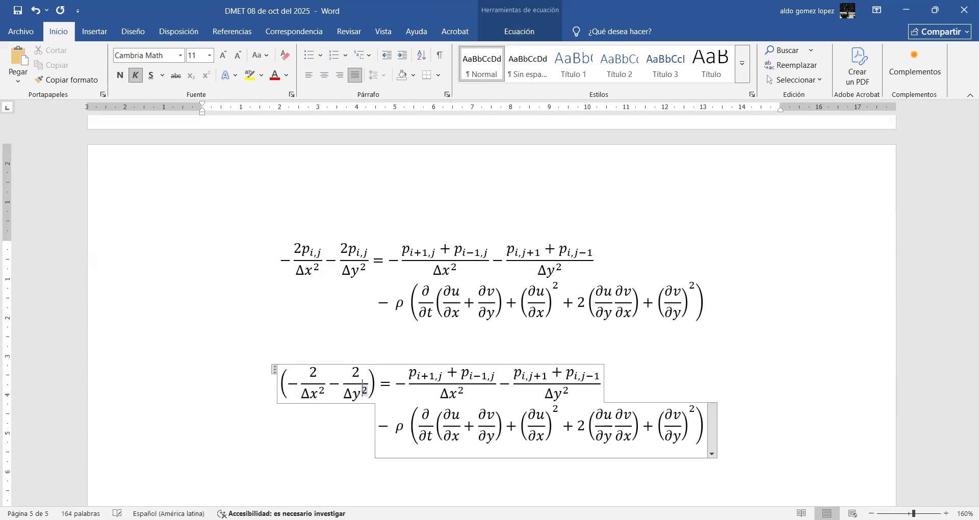
pyautogui.press('Home')
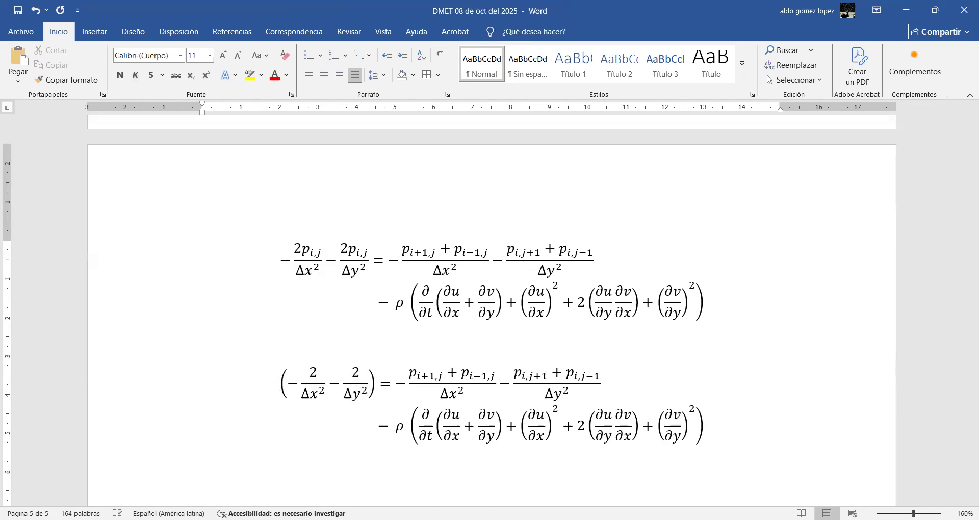
pyautogui.write('p_i(−2/Δx²−2/Δy²')
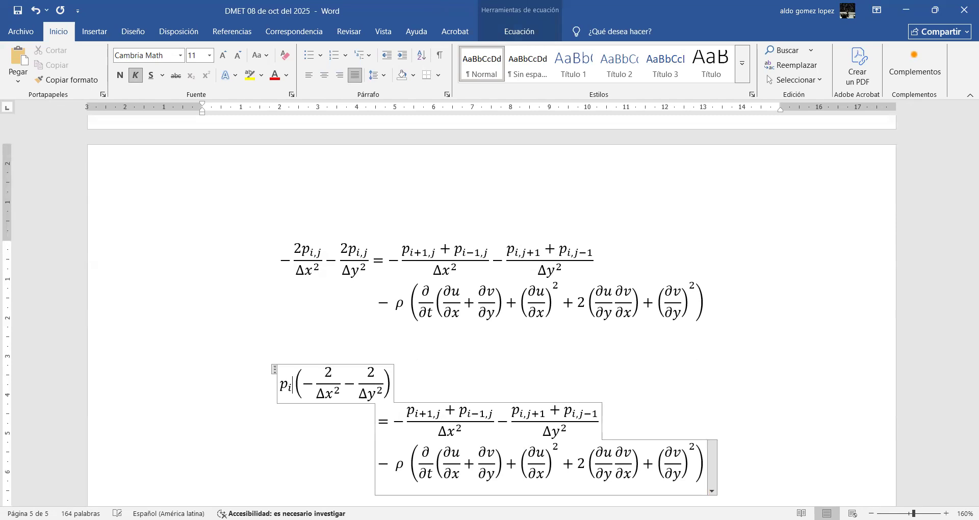
pyautogui.press('Left')
pyautogui.write(',j')
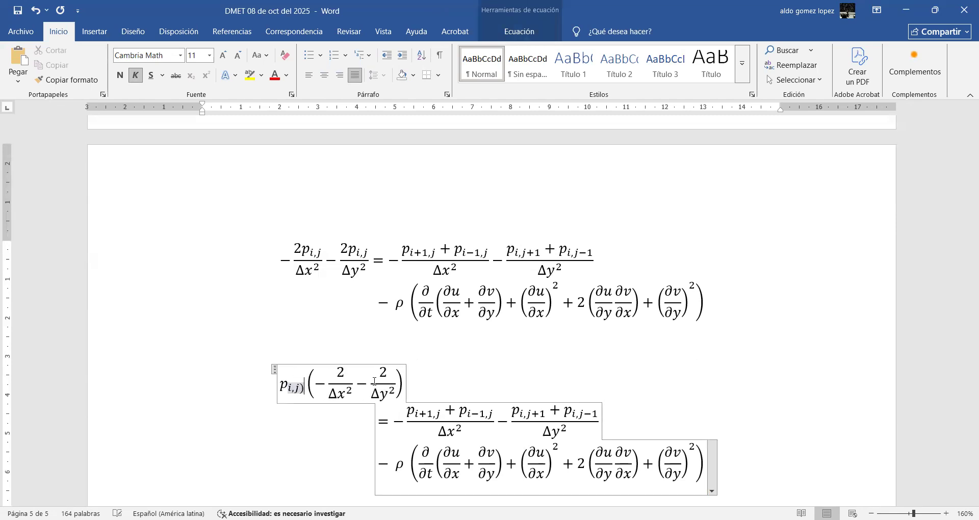
pyautogui.press('Right')
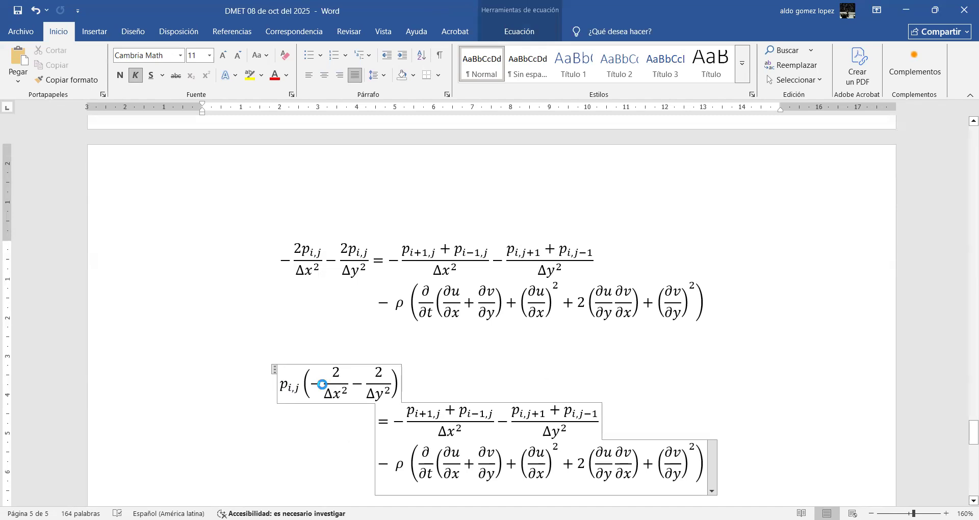
# - Factor out the 2 by inserting it after p_{i,j} and changing both numerators inside the parentheses to 1
pyautogui.write('2')
pyautogui.click(341, 373)
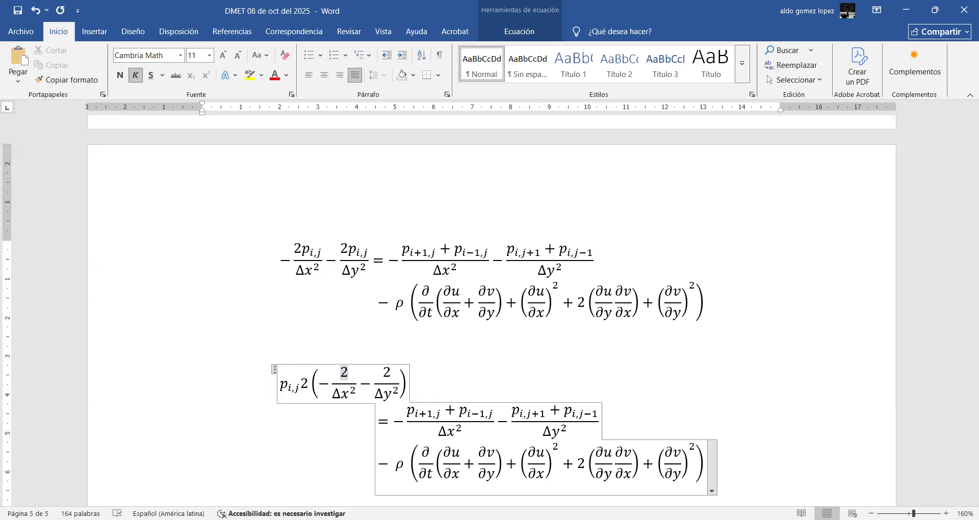
pyautogui.press('BackSpace')
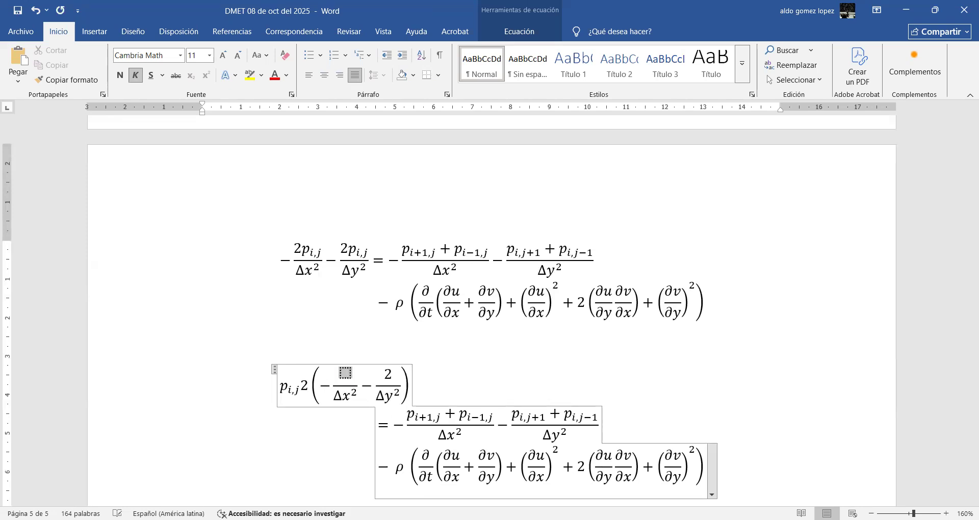
pyautogui.write('1')
pyautogui.click(391, 373)
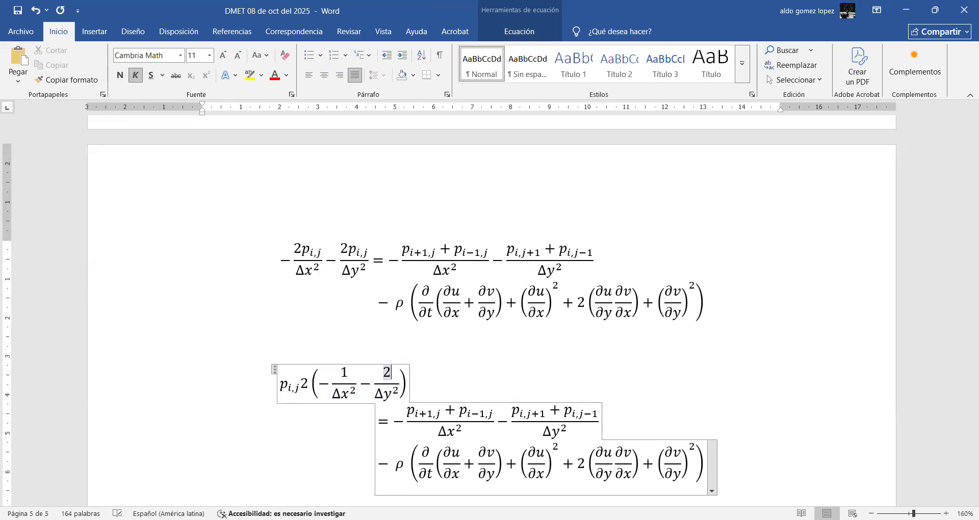
pyautogui.press('BackSpace')
pyautogui.write('1')
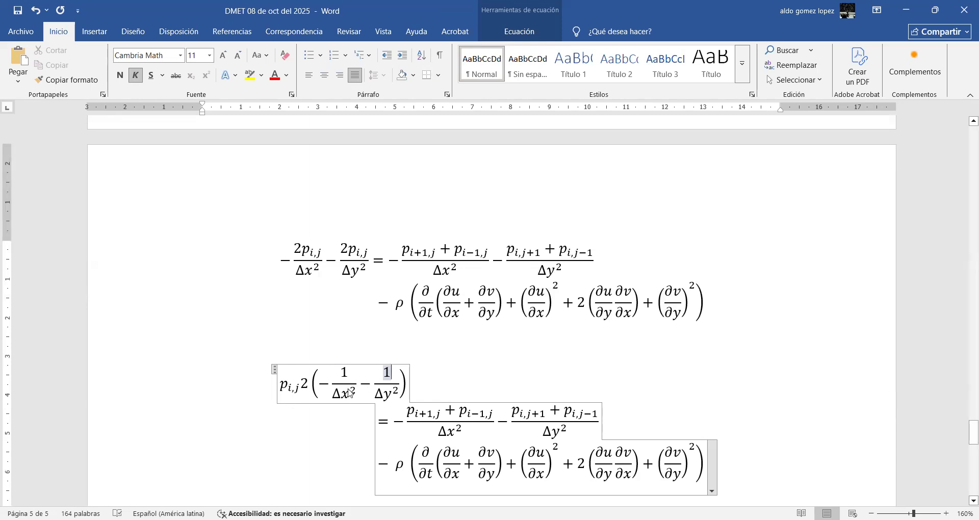
pyautogui.click(378, 393)
pyautogui.press('Left')
pyautogui.press('Right')
pyautogui.hotkey('shift', 'Right')
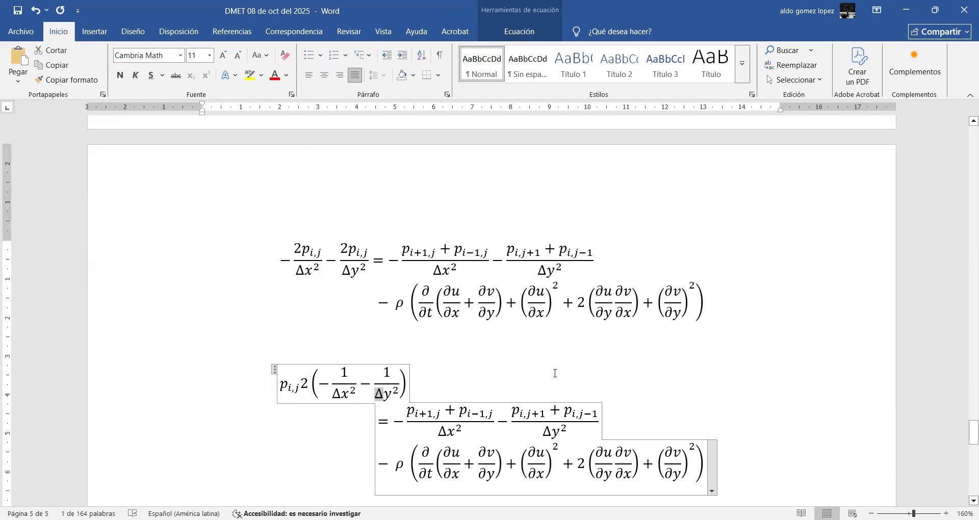
# - Copy the factored pressure equation and paste the duplicate on a new line directly below it
pyautogui.scroll(-3, 555, 373)
pyautogui.moveTo(679, 392); pyautogui.dragTo(277, 308)
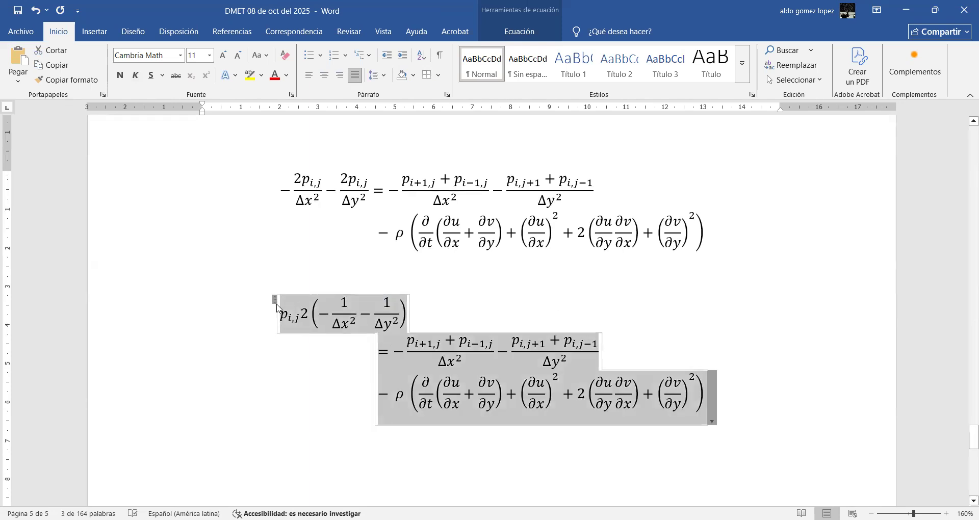
pyautogui.click(798, 400)
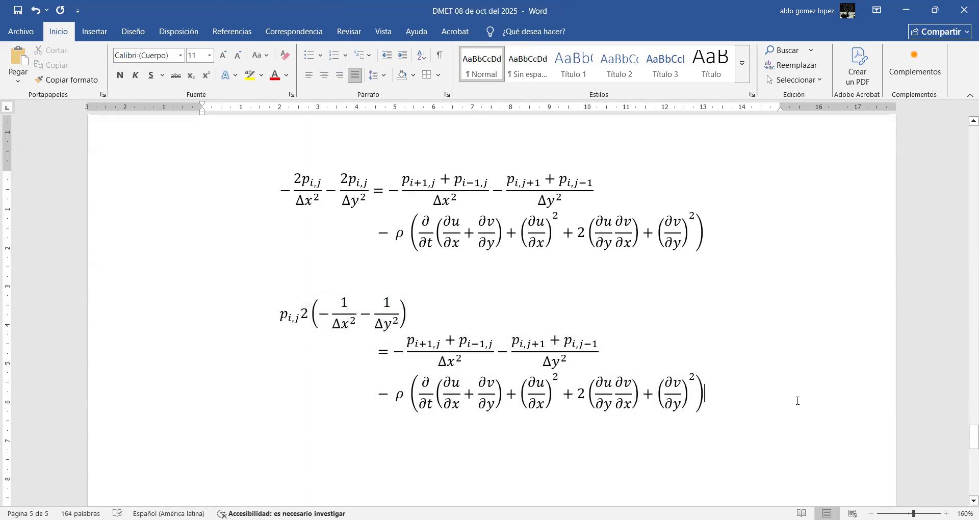
pyautogui.press('Return')
pyautogui.hotkey('ctrl', 'v')
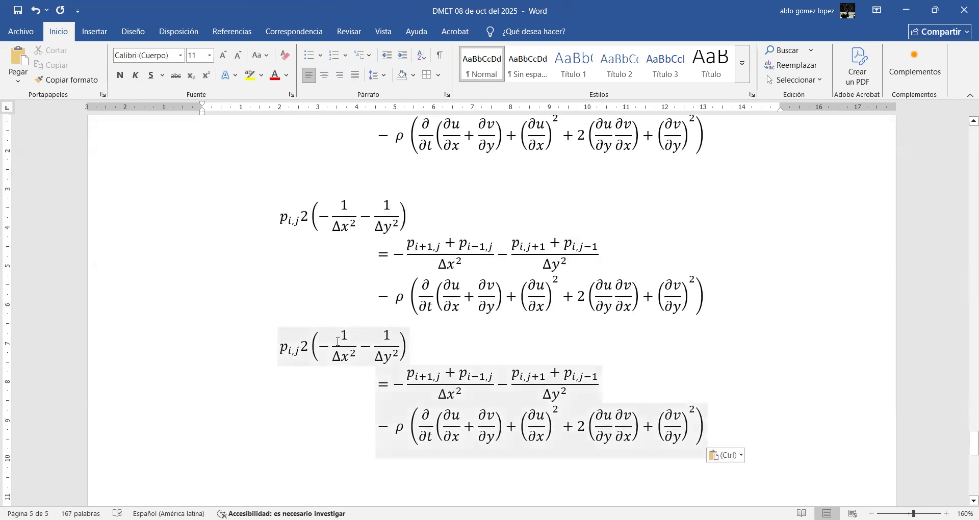
# - Change the first left-side denominator in the duplicated equation to Δx²Δy² by copying Δy² from the neighbouring fraction
pyautogui.click(354, 353)
pyautogui.press('Right')
pyautogui.press('Right')
pyautogui.press('Right')
pyautogui.press('Right')
pyautogui.press('Right')
pyautogui.press('Right')
pyautogui.press('Right')
pyautogui.hotkey('shift', 'Right')
pyautogui.hotkey('shift', 'Left')
pyautogui.hotkey('shift', 'Left')
pyautogui.hotkey('shift', 'Left')
pyautogui.hotkey('ctrl', 'c')
pyautogui.click(354, 354)
pyautogui.hotkey('ctrl', 'v')
pyautogui.hotkey('ctrl', 'z')
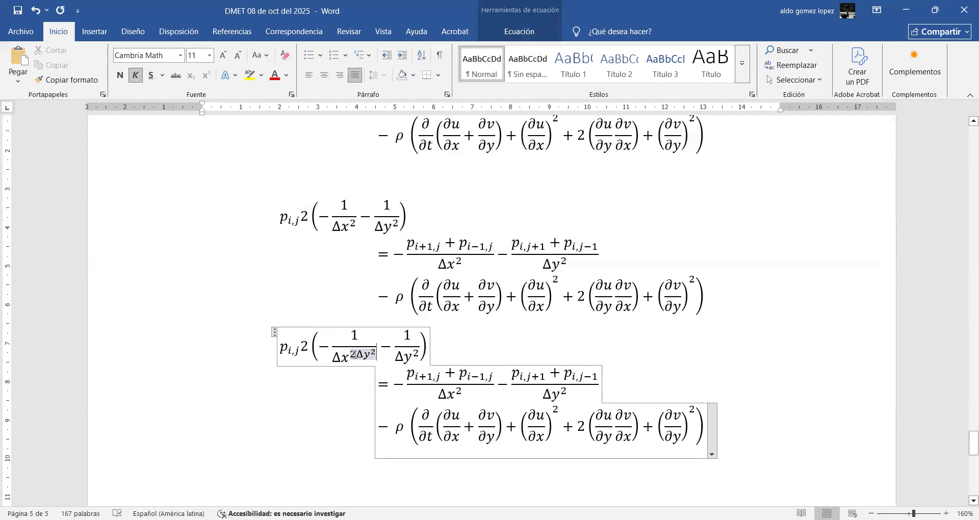
pyautogui.press('Right')
pyautogui.hotkey('ctrl', 'v')
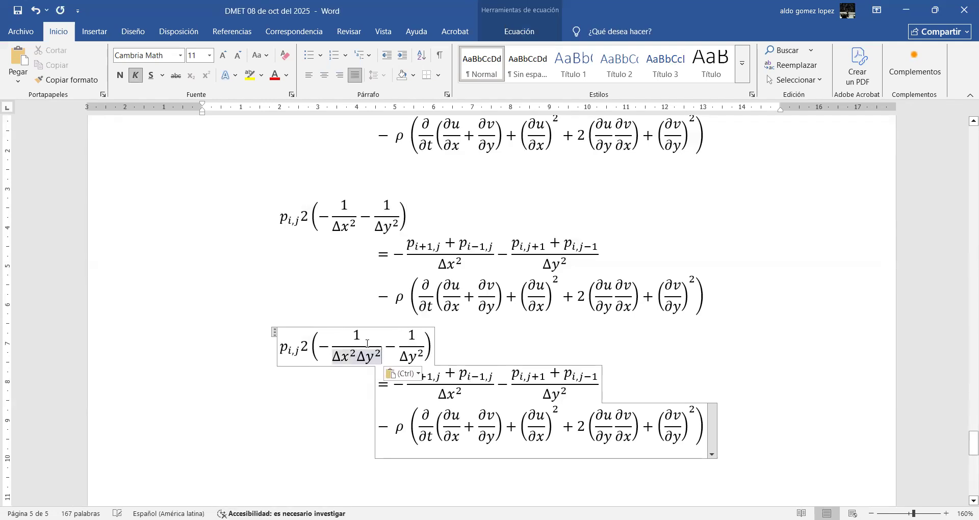
# - Replace the numerator over Δx²Δy² with Δy² + Δx²
pyautogui.click(359, 336)
pyautogui.press('BackSpace')
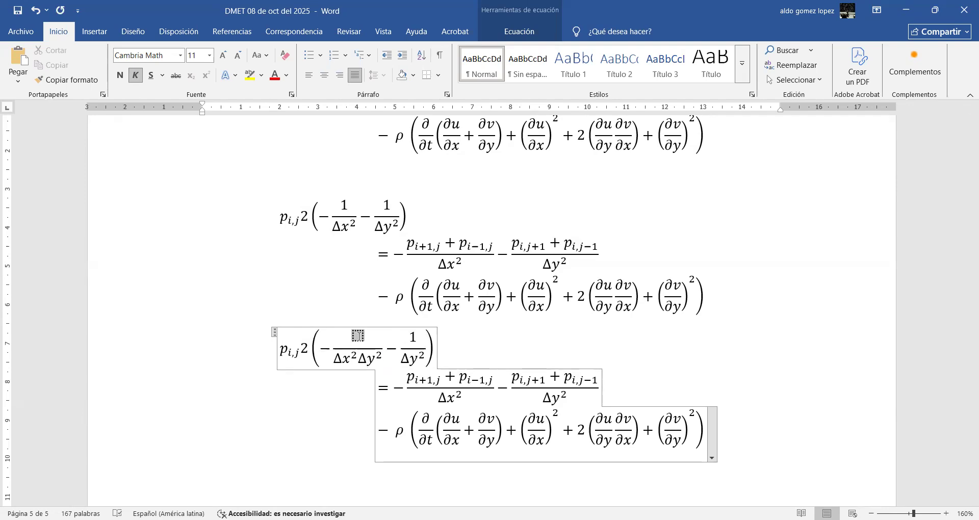
pyautogui.hotkey('ctrl', 'v')
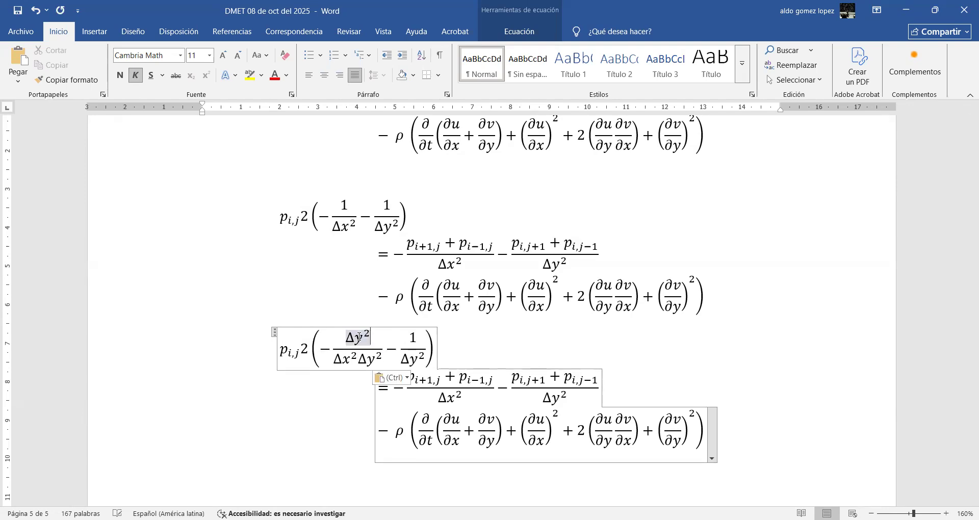
pyautogui.write('-')
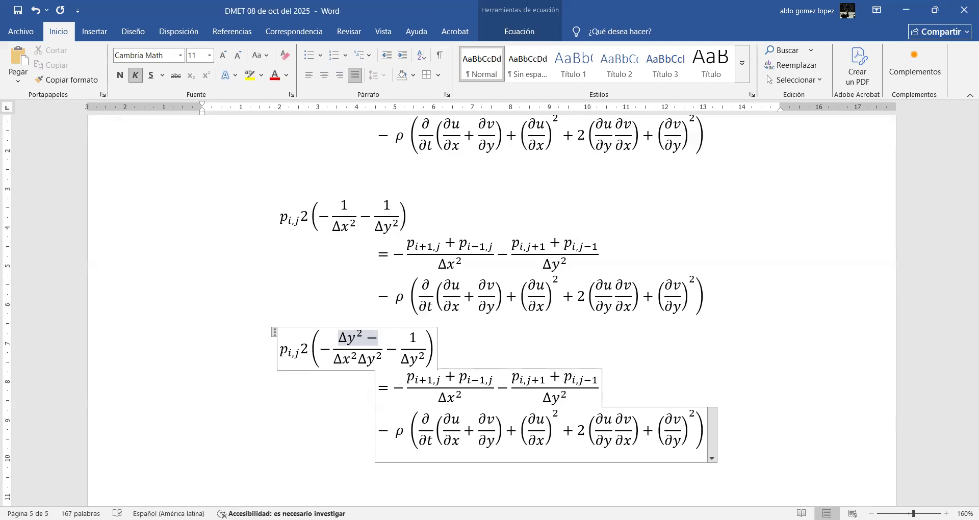
pyautogui.hotkey('ctrl', 'v')
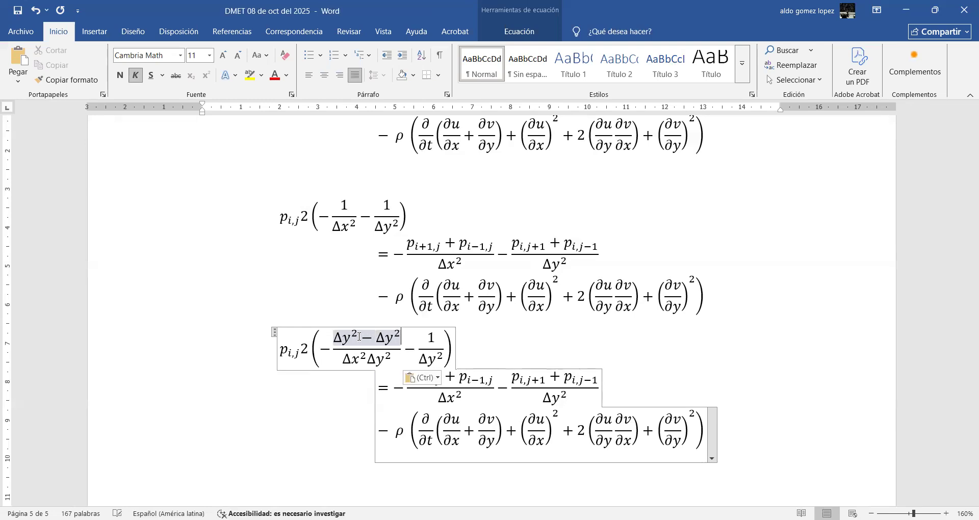
pyautogui.press('BackSpace')
pyautogui.write('x')
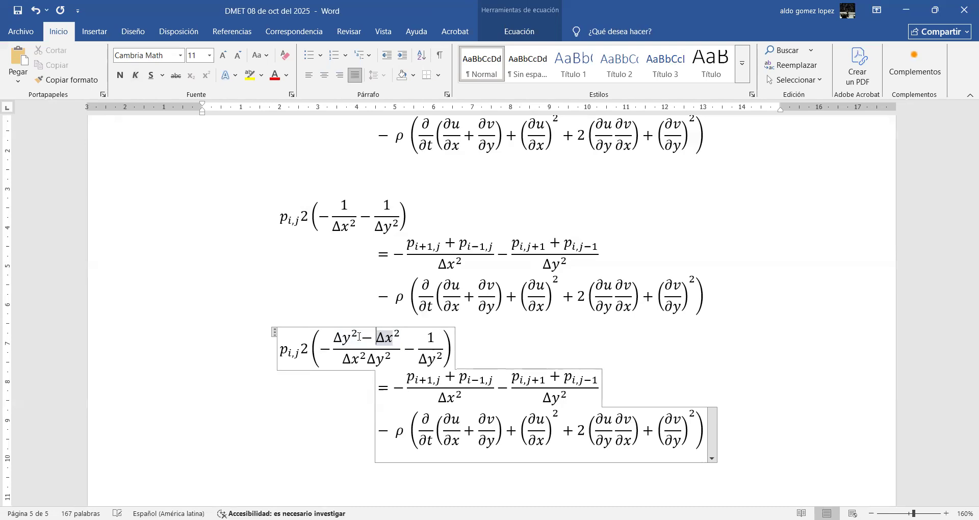
pyautogui.press('BackSpace')
pyautogui.write('+')
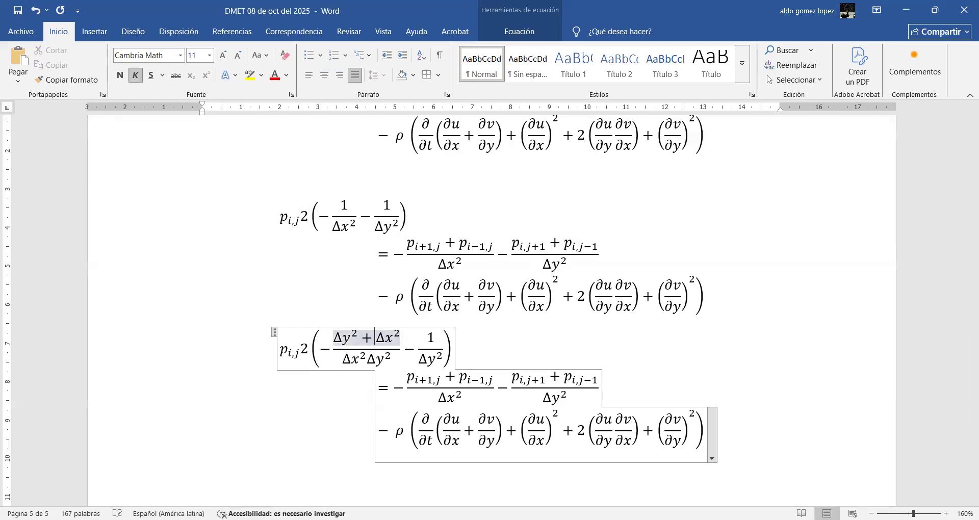
# - Delete the leftover −1/Δy² term inside the left-side parentheses
pyautogui.press('Right')
pyautogui.press('Right')
pyautogui.press('Right')
pyautogui.press('Right')
pyautogui.press('Right')
pyautogui.press('Right')
pyautogui.press('Right')
pyautogui.press('Right')
pyautogui.press('Right')
pyautogui.press('Right')
pyautogui.press('Right')
pyautogui.press('Right')
pyautogui.press('Right')
pyautogui.press('Right')
pyautogui.press('Right')
pyautogui.press('Right')
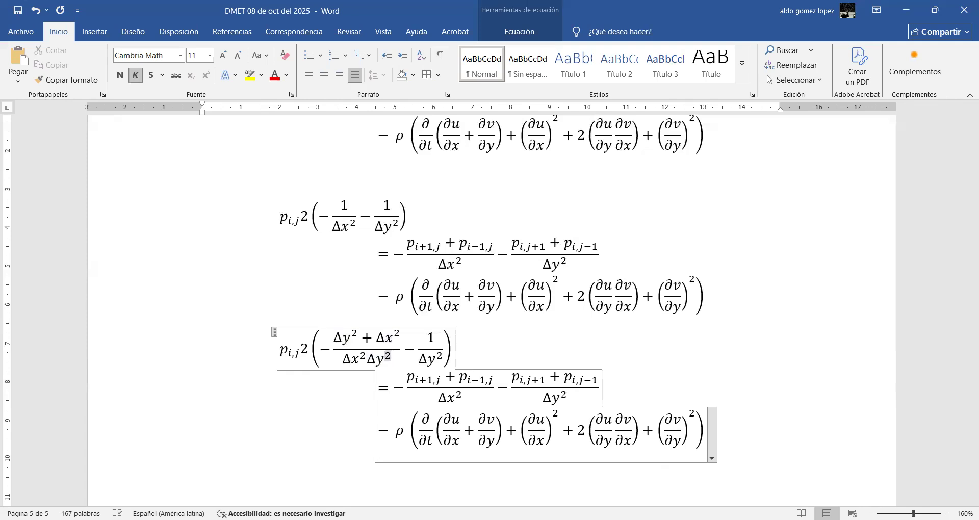
pyautogui.press('Right')
pyautogui.press('Right')
pyautogui.hotkey('shift', 'Right')
pyautogui.hotkey('shift', 'Right')
pyautogui.press('Delete')
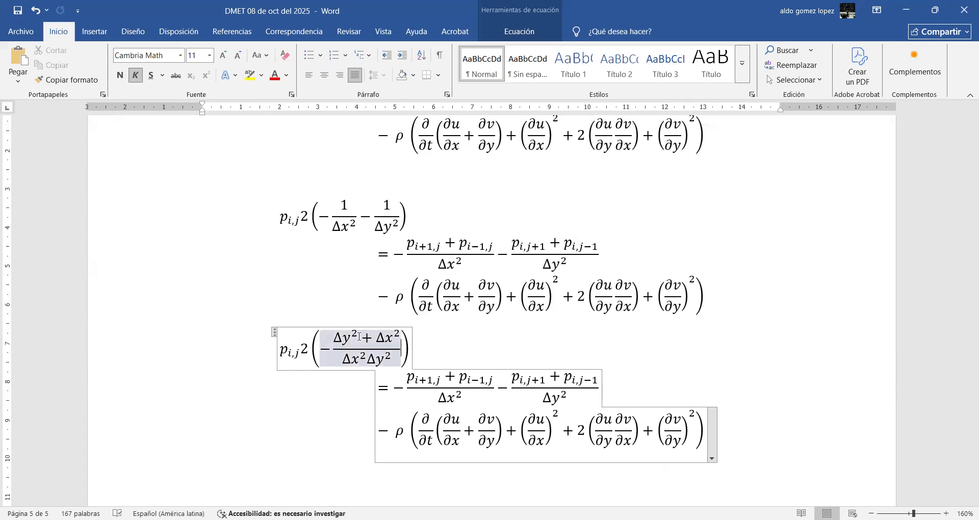
# - Copy the whole equation with the combined left-side fraction and paste the duplicate on a new line below it
pyautogui.scroll(-1, 459, 340)
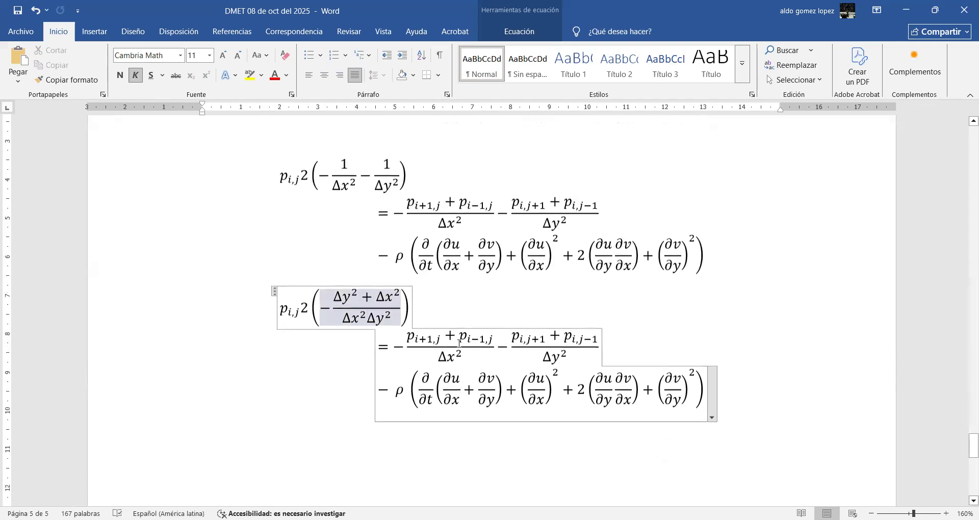
pyautogui.scroll(-1, 459, 343)
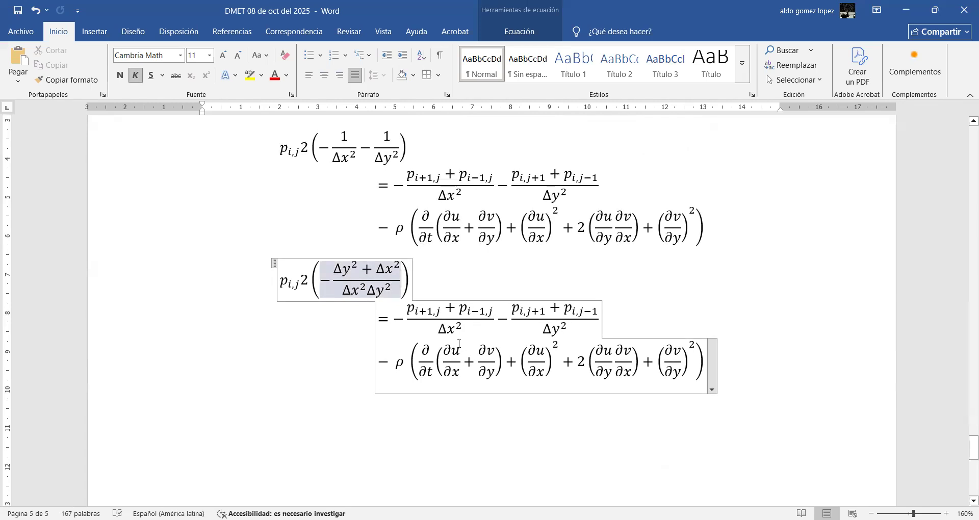
pyautogui.click(305, 273)
pyautogui.hotkey('shift', 'Right')
pyautogui.hotkey('shift', 'Right')
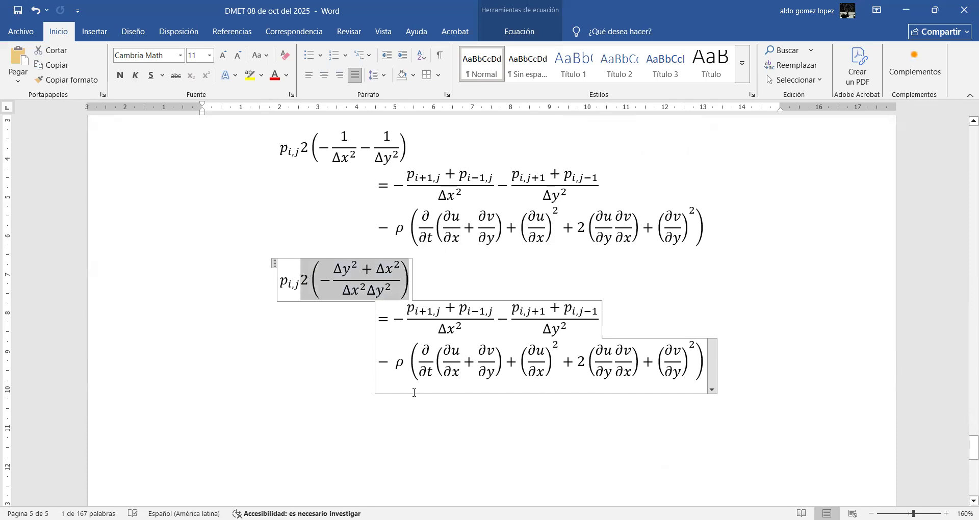
pyautogui.moveTo(705, 370); pyautogui.dragTo(277, 274)
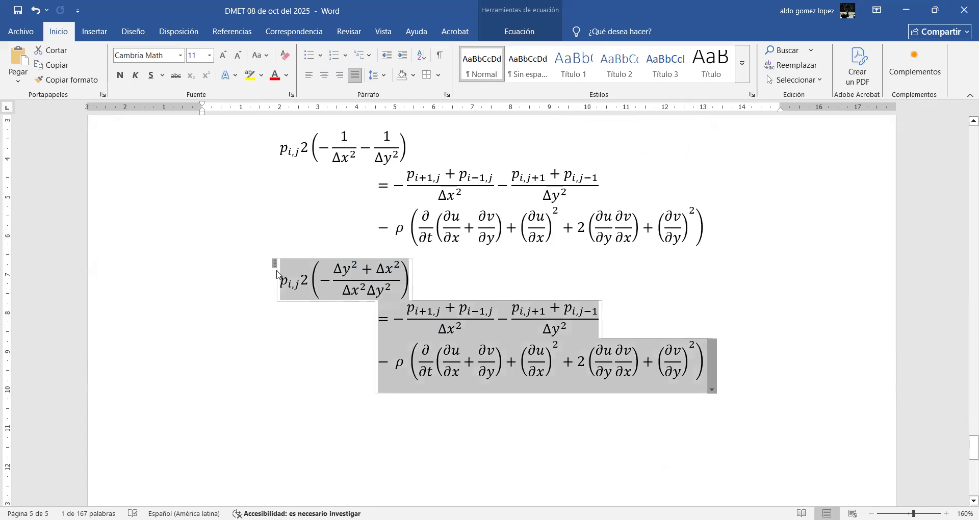
pyautogui.click(763, 309)
pyautogui.click(759, 366)
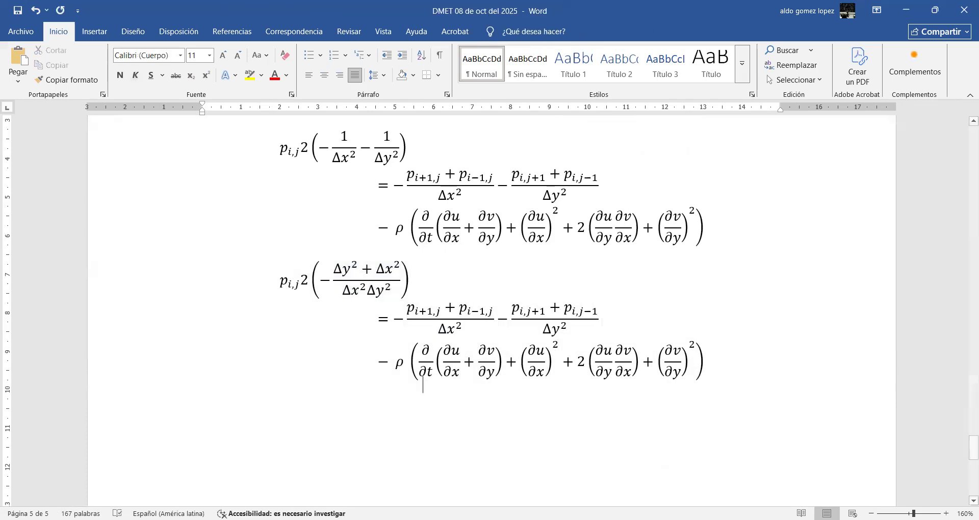
pyautogui.press('Return')
pyautogui.hotkey('ctrl', 'v')
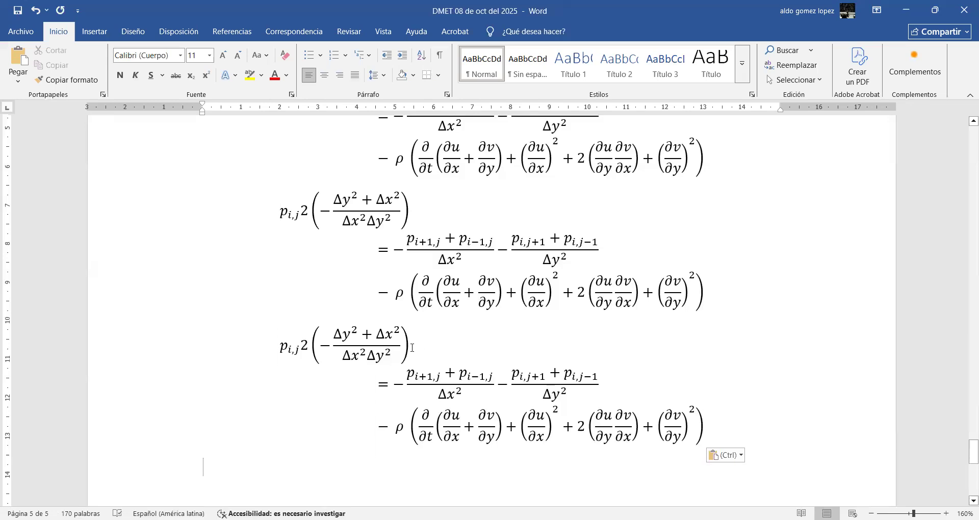
pyautogui.click(411, 347)
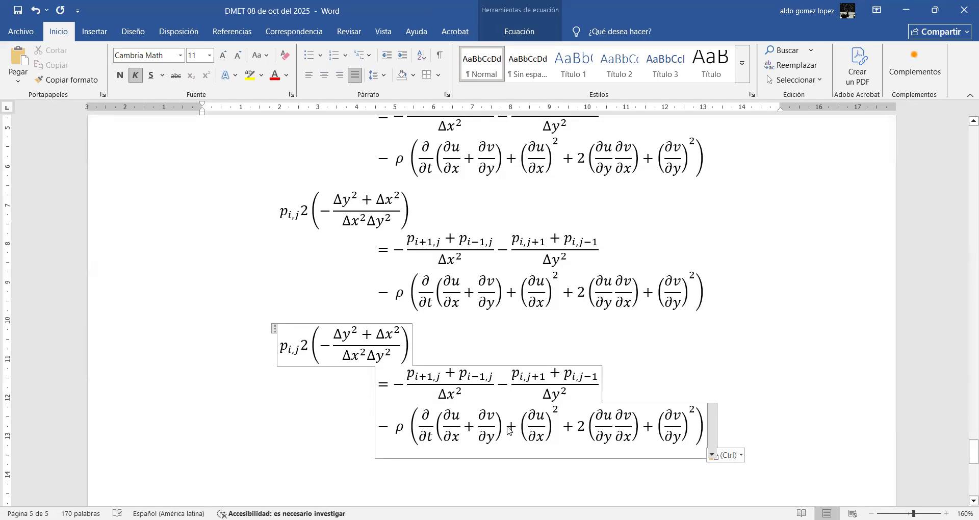
pyautogui.hotkey('alt', 'Tab')
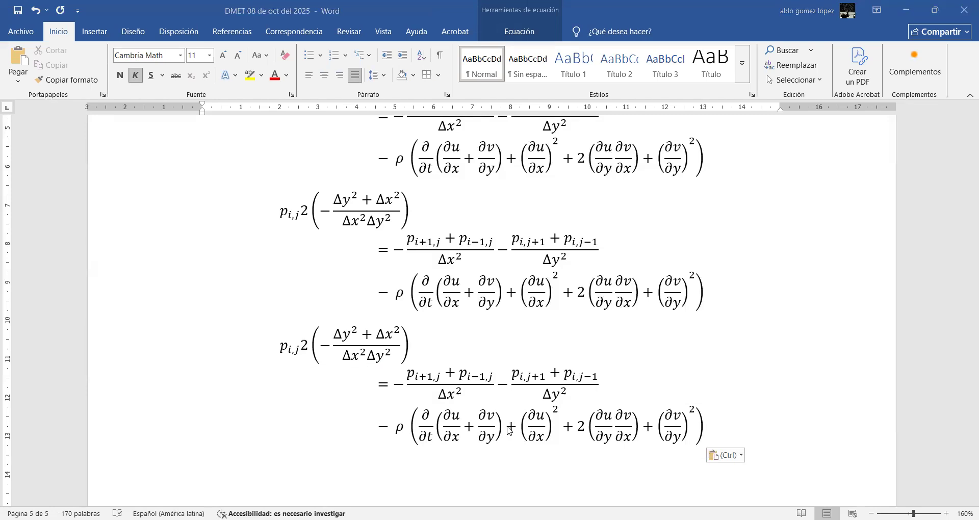
pyautogui.hotkey('alt', 'Tab')
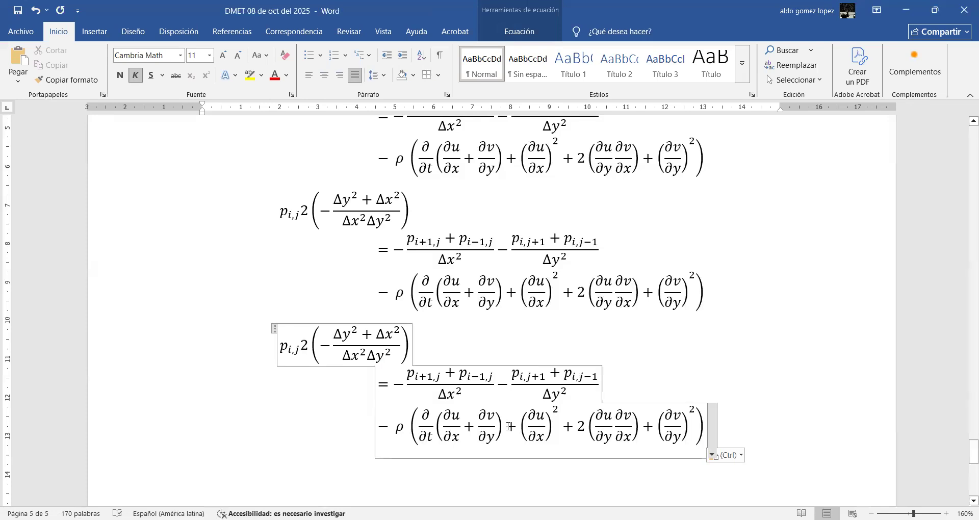
# - Replace the first right-side denominator in the new duplicate with Δx²Δy² copied from the left-side fraction
pyautogui.scroll(-1, 485, 357)
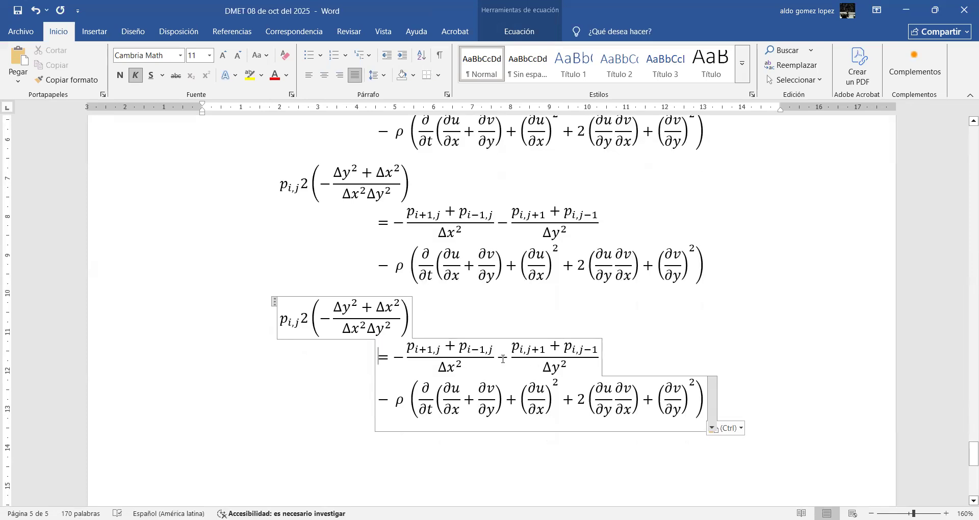
pyautogui.scroll(-1, 507, 360)
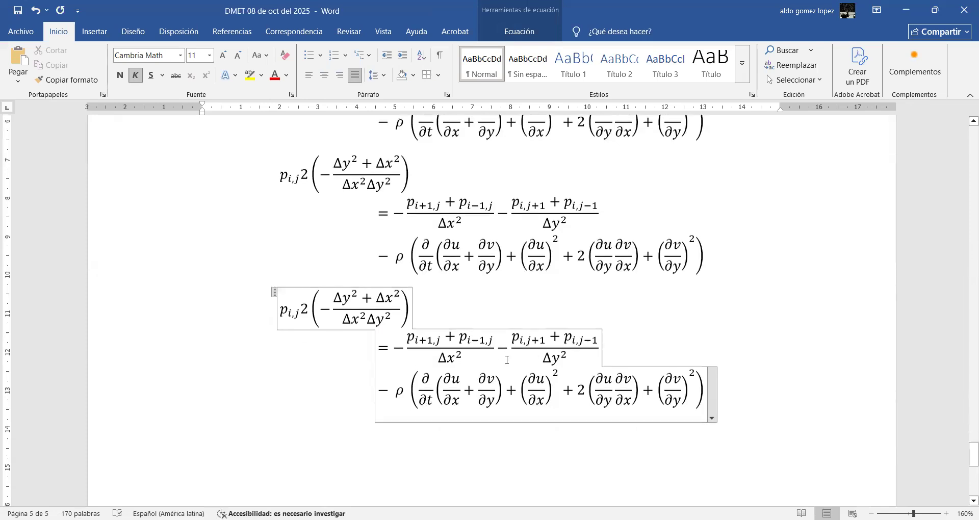
pyautogui.doubleClick(465, 351)
pyautogui.doubleClick(369, 309)
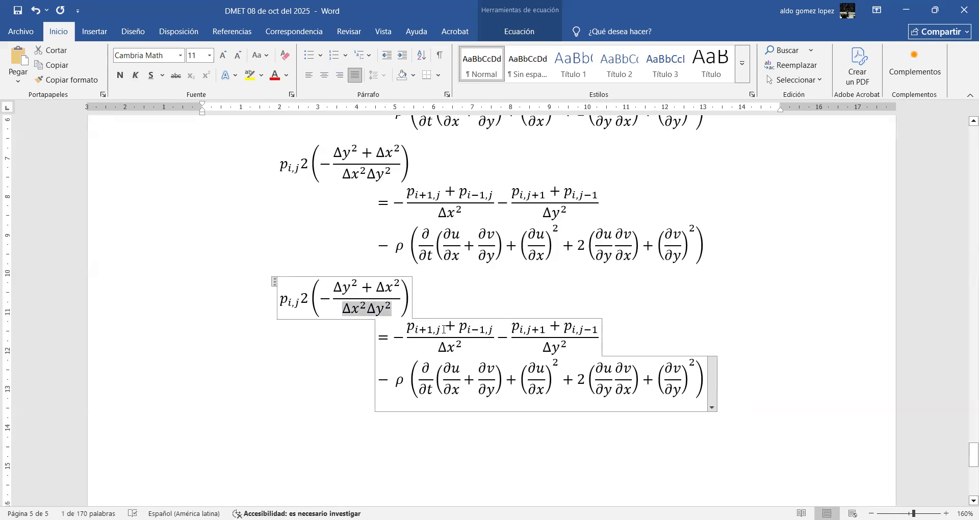
pyautogui.hotkey('ctrl', 'c')
pyautogui.doubleClick(467, 346)
pyautogui.hotkey('ctrl', 'v')
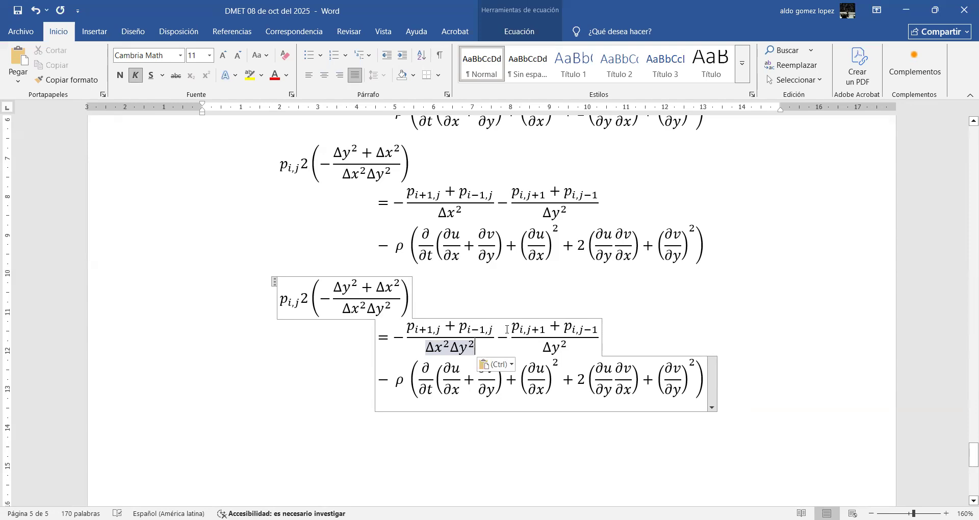
# - Insert the factor Δy² in front of p_{i+1,j} in the first right-side numerator
pyautogui.click(408, 324)
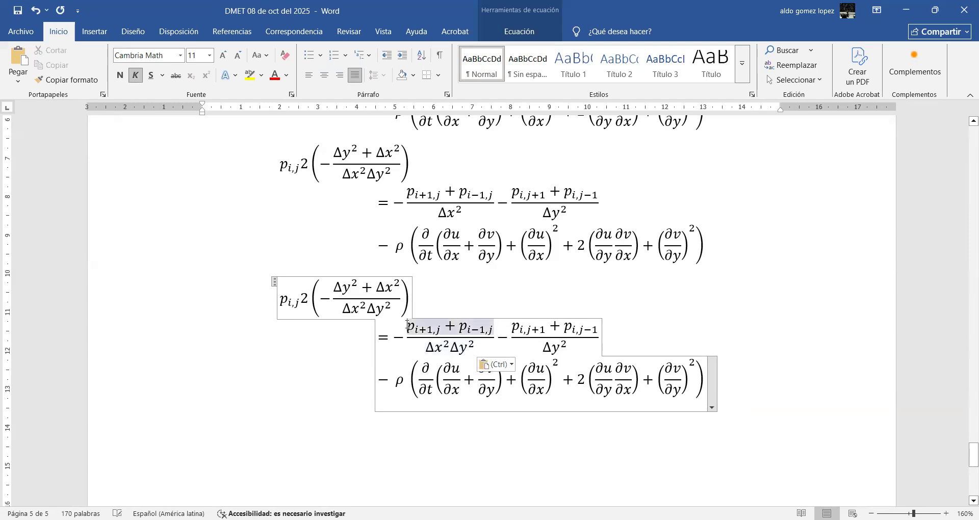
pyautogui.hotkey('ctrl', 'v')
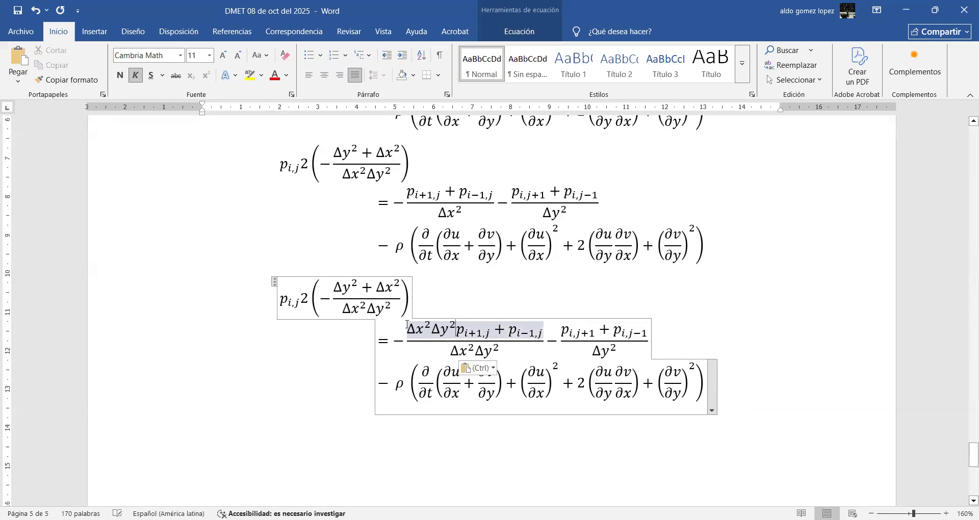
pyautogui.press('Left')
pyautogui.press('Left')
pyautogui.press('Left')
pyautogui.press('Left')
pyautogui.press('Left')
pyautogui.press('Left')
pyautogui.press('BackSpace')
pyautogui.press('BackSpace')
pyautogui.press('BackSpace')
# - Enclose p_{i+1,j} + p_{i−1,j} in auto-sized parentheses after the Δy² factor
pyautogui.press('Right')
pyautogui.press('Right')
pyautogui.write('(')
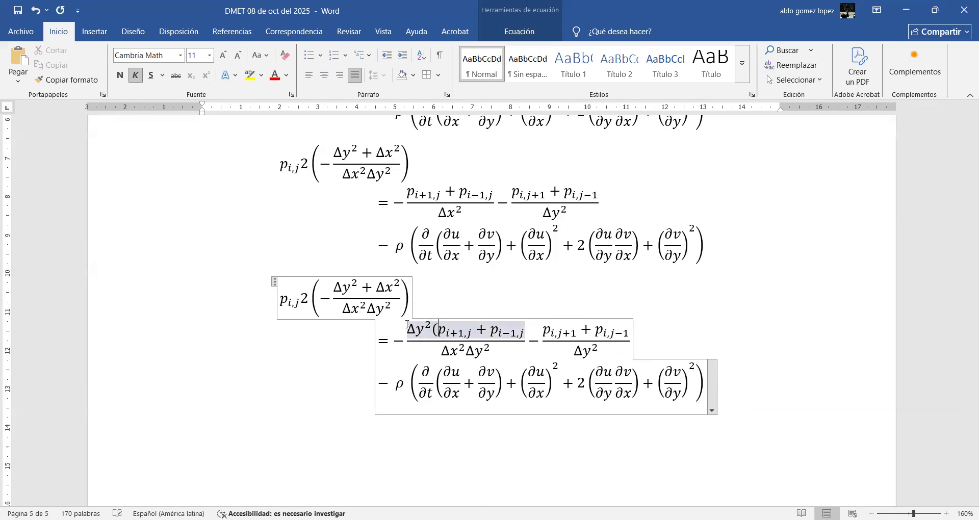
pyautogui.press('Right')
pyautogui.press('Right')
pyautogui.press('Right')
pyautogui.press('Right')
pyautogui.press('Right')
pyautogui.press('Right')
pyautogui.press('Right')
pyautogui.press('Right')
pyautogui.press('Right')
pyautogui.press('Right')
pyautogui.press('Right')
pyautogui.press('Right')
pyautogui.press('Right')
pyautogui.press('Right')
pyautogui.press('Left')
pyautogui.press('Right')
pyautogui.write(') ')
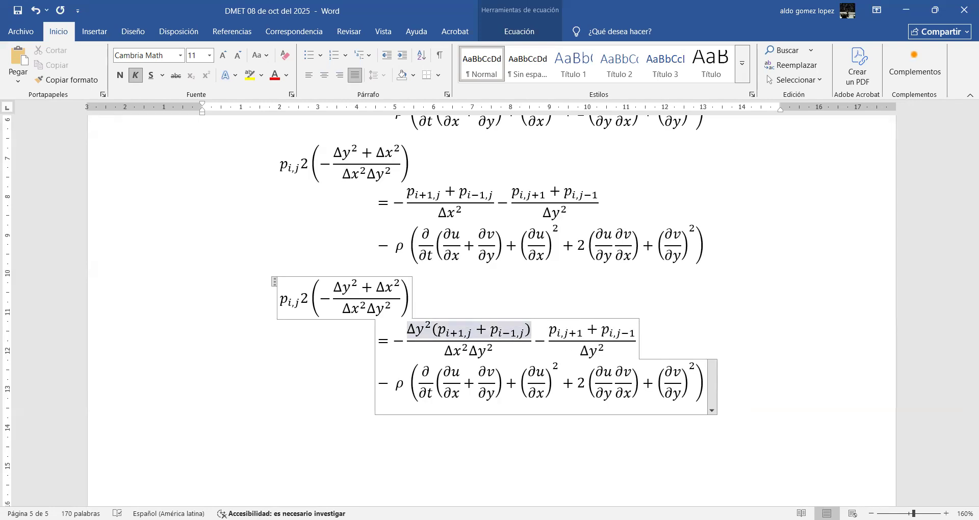
# - Append + Δx² and an opening parenthesis to the end of the first right-side numerator
pyautogui.write('+')
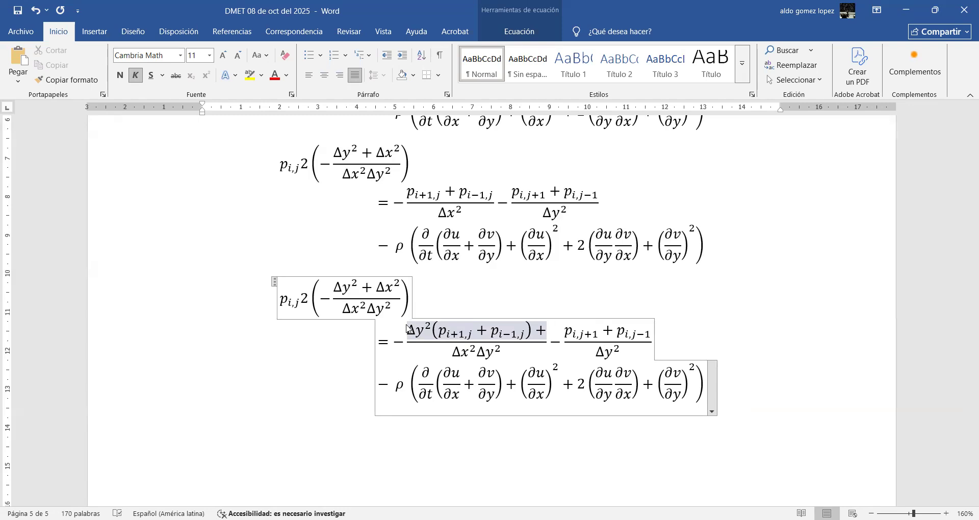
pyautogui.hotkey('ctrl', 'v')
pyautogui.press('BackSpace')
pyautogui.press('BackSpace')
pyautogui.press('BackSpace')
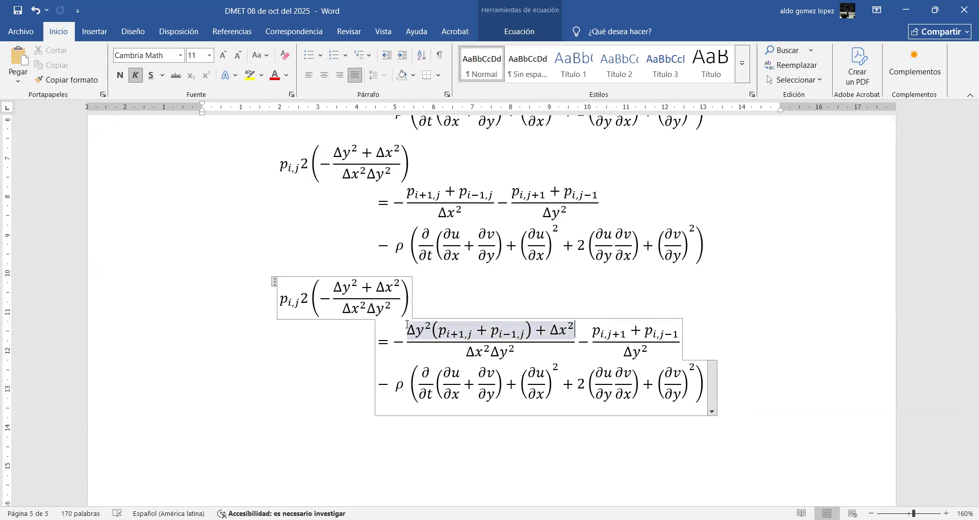
pyautogui.write('(')
# - Move p_{i,j+1} + p_{i,j−1} from the second right-side numerator to after Δx²( and close the parenthesis
pyautogui.press('Right')
pyautogui.press('Right')
pyautogui.press('Right')
pyautogui.press('Right')
pyautogui.press('Right')
pyautogui.click(594, 330)
pyautogui.press('Right')
pyautogui.hotkey('shift', 'Right')
pyautogui.hotkey('shift', 'Right')
pyautogui.hotkey('shift', 'Right')
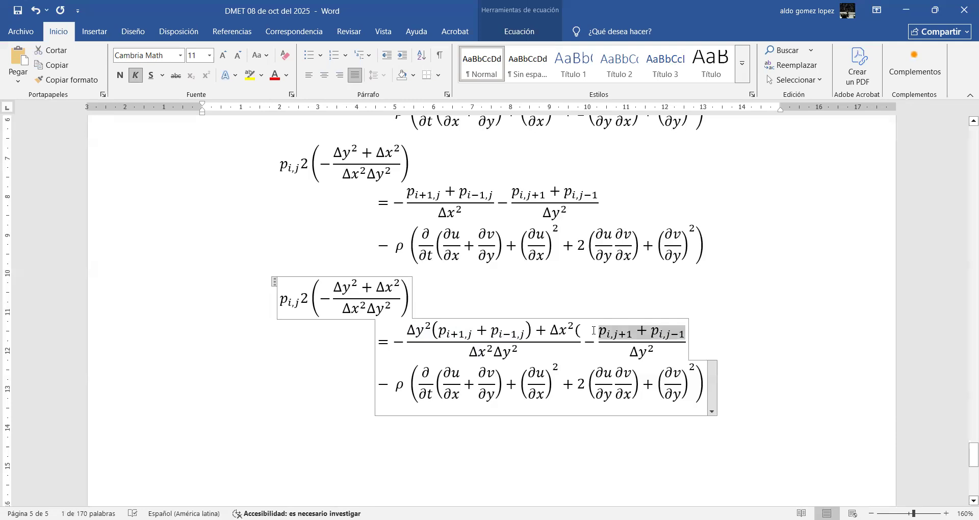
pyautogui.hotkey('ctrl', 'x')
pyautogui.press('Left')
pyautogui.press('Left')
pyautogui.press('Left')
pyautogui.press('Left')
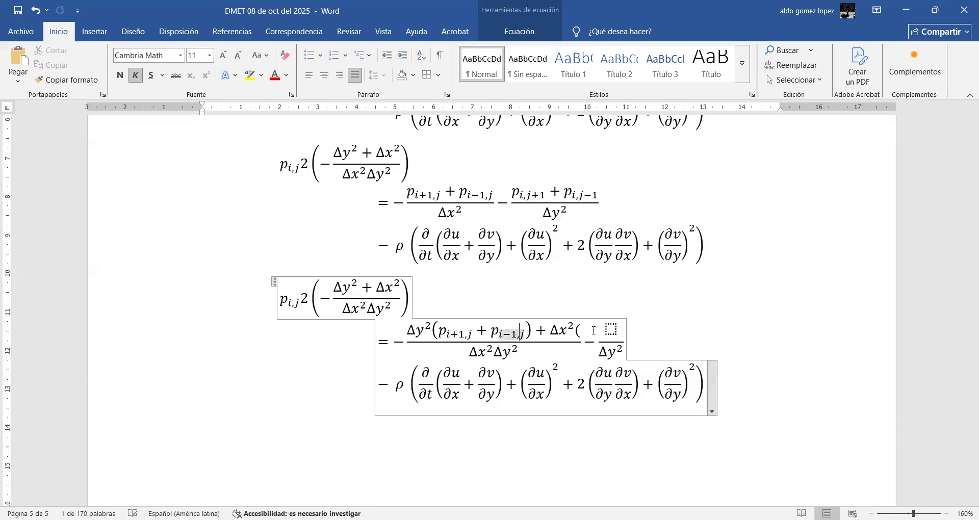
pyautogui.press('End')
pyautogui.press('Left')
pyautogui.press('Left')
pyautogui.press('Left')
pyautogui.press('Left')
pyautogui.press('Right')
pyautogui.press('Right')
pyautogui.press('Right')
pyautogui.press('Right')
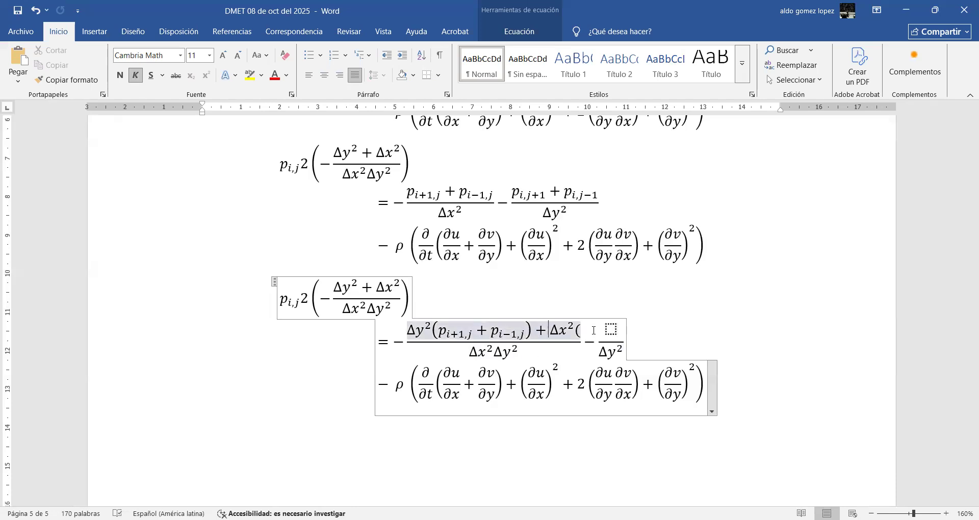
pyautogui.press('Right')
pyautogui.press('Right')
pyautogui.press('Right')
pyautogui.press('Right')
pyautogui.press('Right')
pyautogui.press('Left')
pyautogui.hotkey('ctrl', 'v')
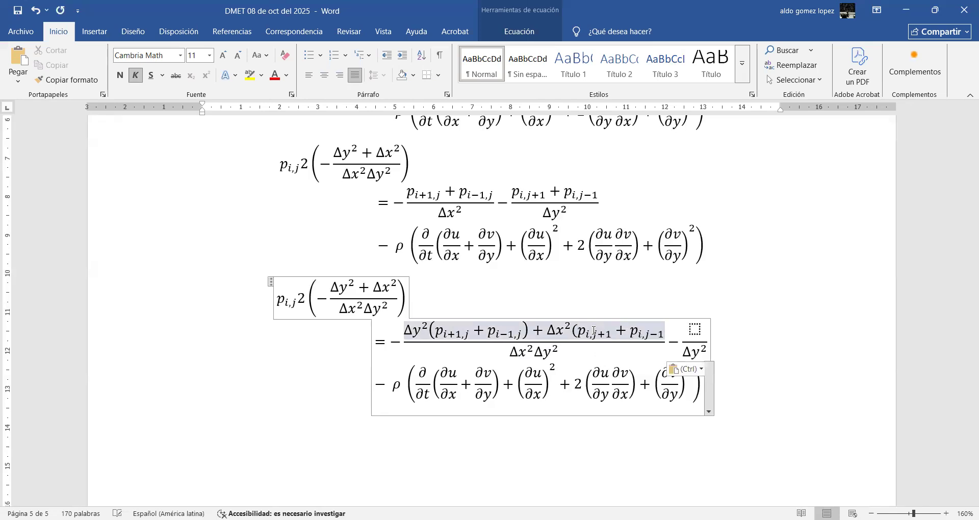
pyautogui.write(')')
# - Delete the leftover minus sign and empty fraction over Δy² after the combined right-side fraction
pyautogui.press('Right')
pyautogui.press('Right')
pyautogui.press('Right')
pyautogui.press('Right')
pyautogui.press('Right')
pyautogui.press('Right')
pyautogui.press('Right')
pyautogui.press('Right')
pyautogui.press('Right')
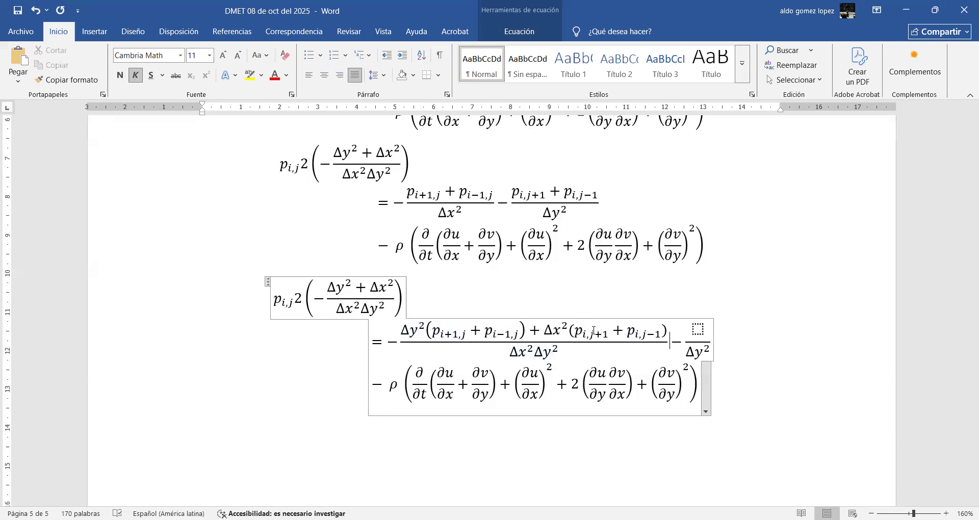
pyautogui.hotkey('shift', 'Right')
pyautogui.hotkey('shift', 'Right')
pyautogui.press('Delete')
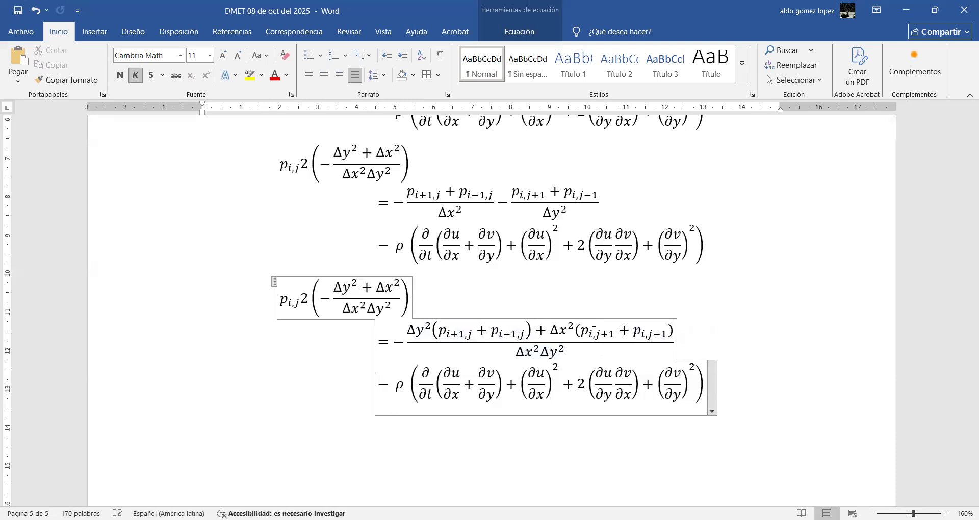
# - Delete the minus signs before the left-side fraction and the combined right-side fraction in the last equation, and change the ρ term's sign to plus
pyautogui.hotkey('alt', 'Tab')
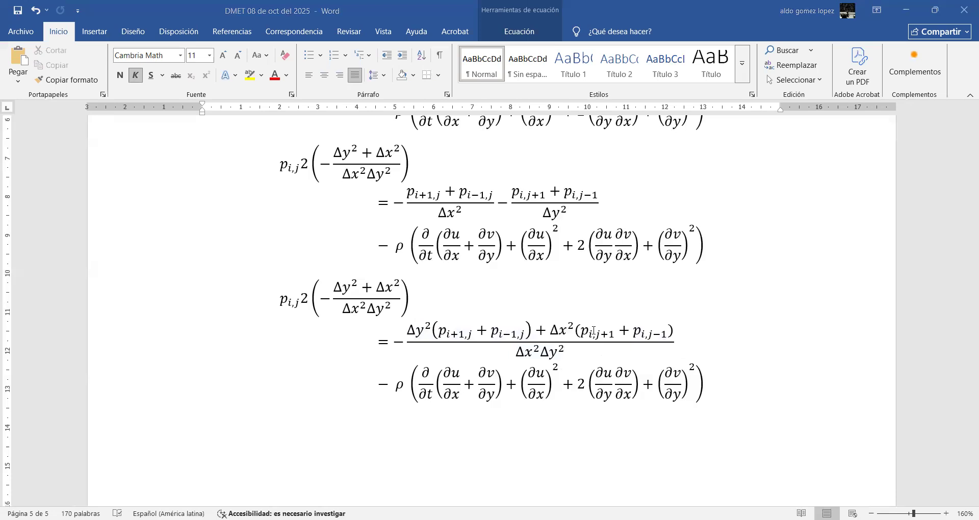
pyautogui.click(596, 299)
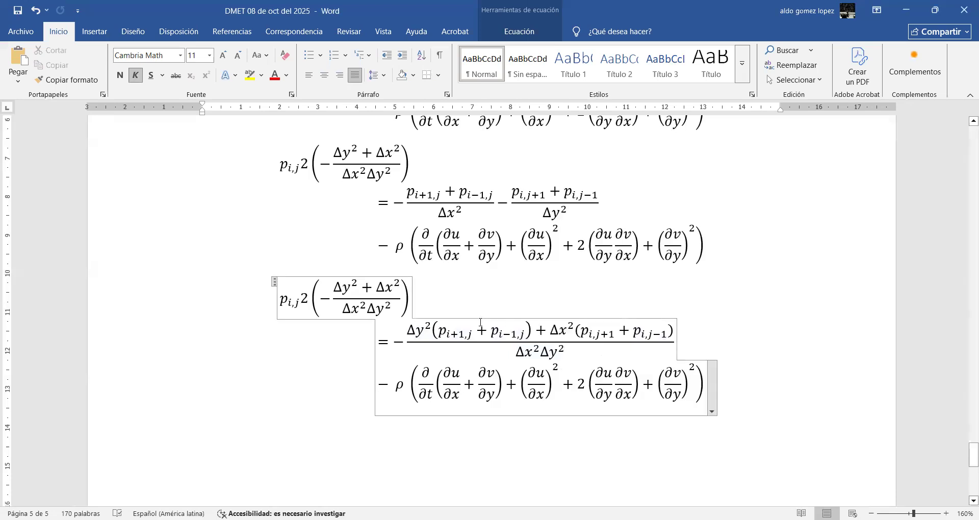
pyautogui.click(332, 296)
pyautogui.press('BackSpace')
pyautogui.click(391, 308)
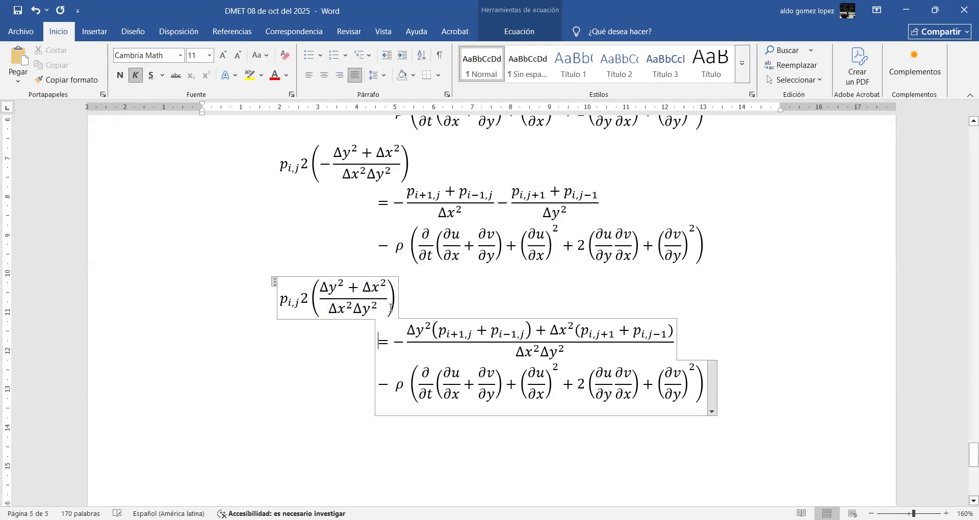
pyautogui.press('Right')
pyautogui.press('Right')
pyautogui.press('BackSpace')
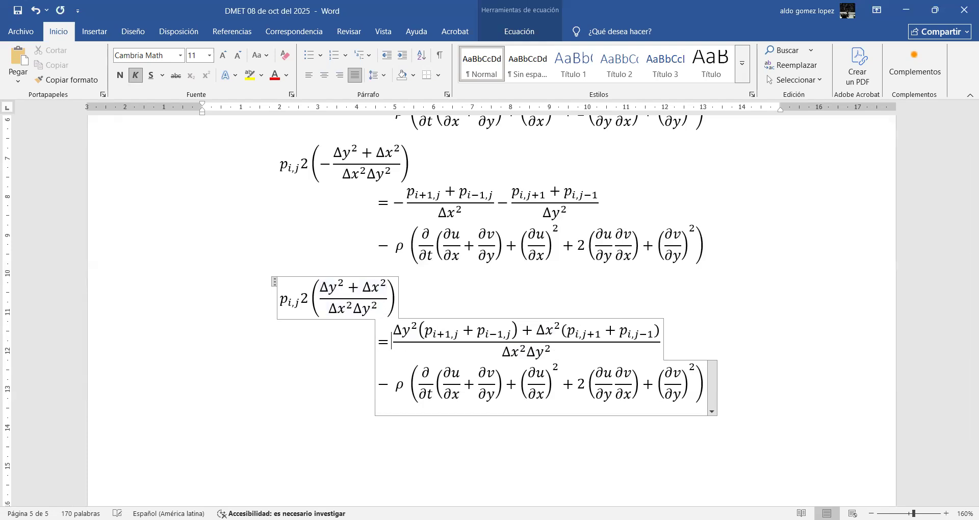
pyautogui.press('Down')
pyautogui.press('BackSpace')
pyautogui.write('+')
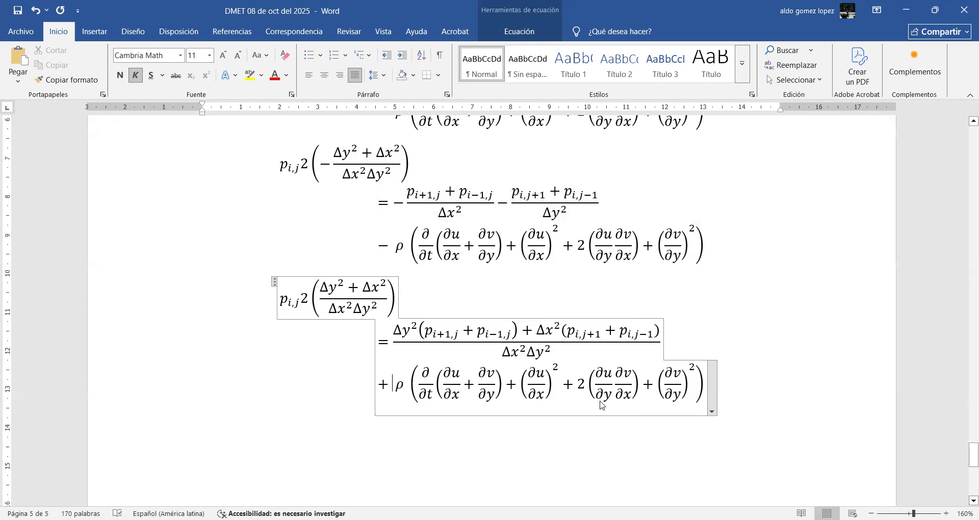
# - Insert parentheses with a division slash before the combined right-side fraction and copy Δx²Δy² from the left-side denominator in as the numerator
pyautogui.hotkey('alt', 'Tab')
pyautogui.hotkey('alt', 'Tab')
pyautogui.write('()')
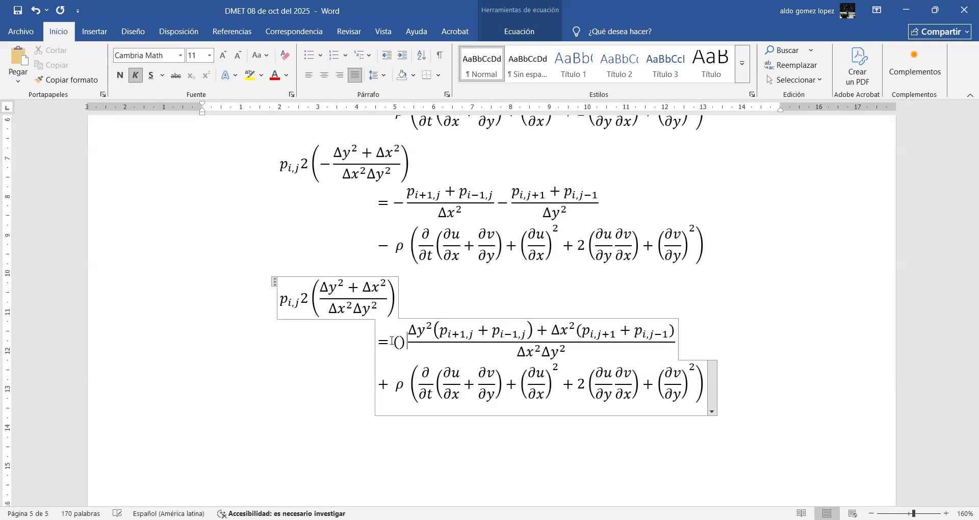
pyautogui.write('/')
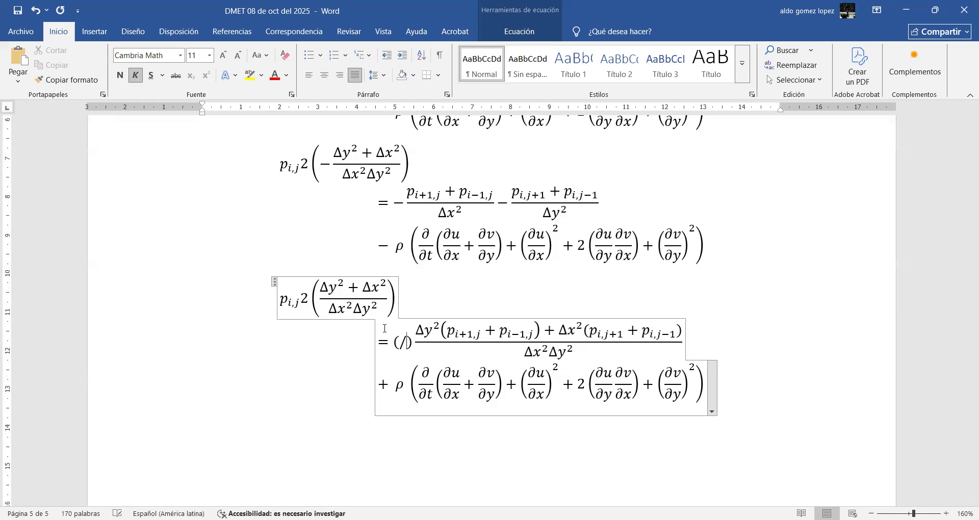
pyautogui.doubleClick(383, 311)
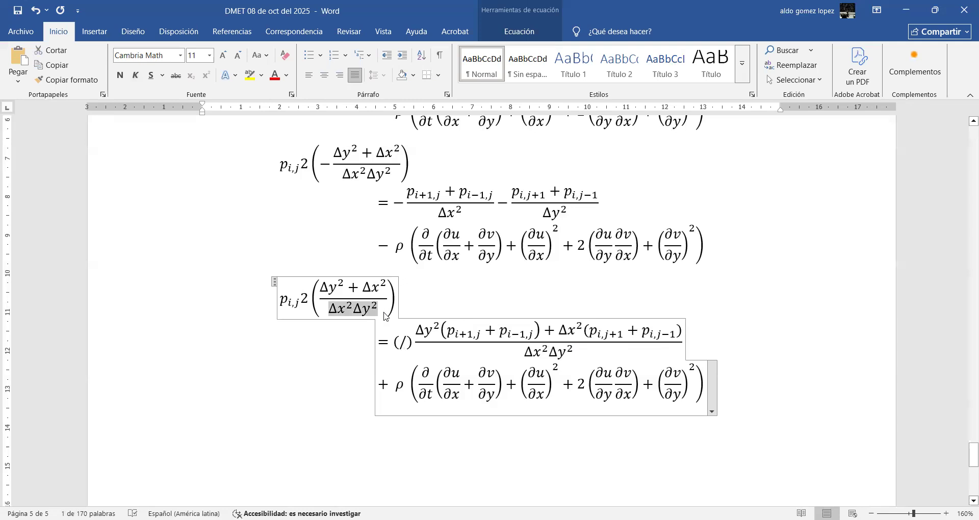
pyautogui.click(398, 342)
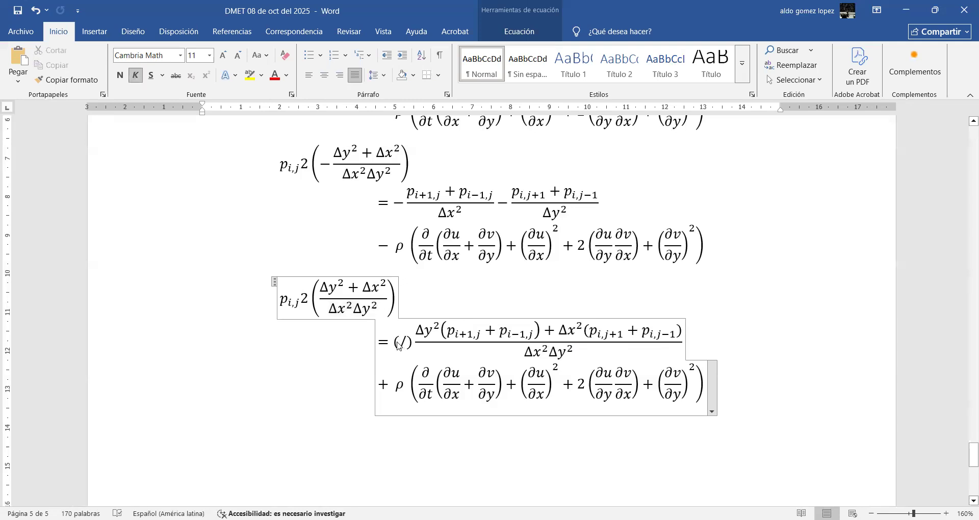
pyautogui.hotkey('ctrl', 'v')
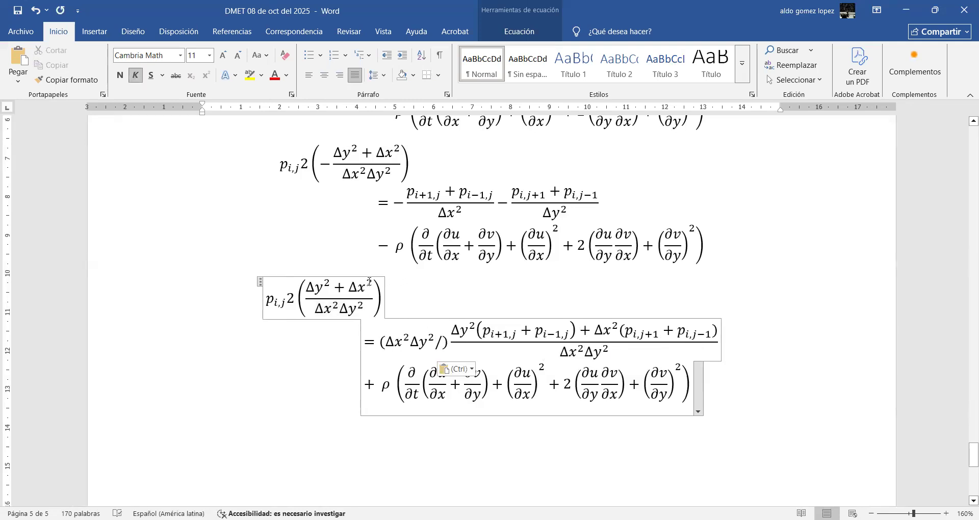
# - Copy Δy² + Δx² in as the new factor's denominator and build it into a stacked fraction within auto-sized parentheses
pyautogui.click(371, 285)
pyautogui.doubleClick(371, 286)
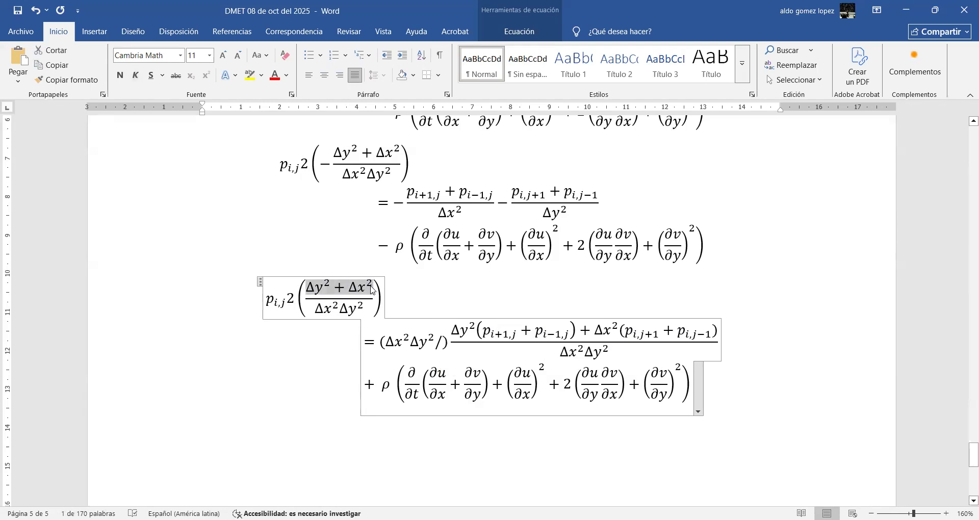
pyautogui.click(441, 342)
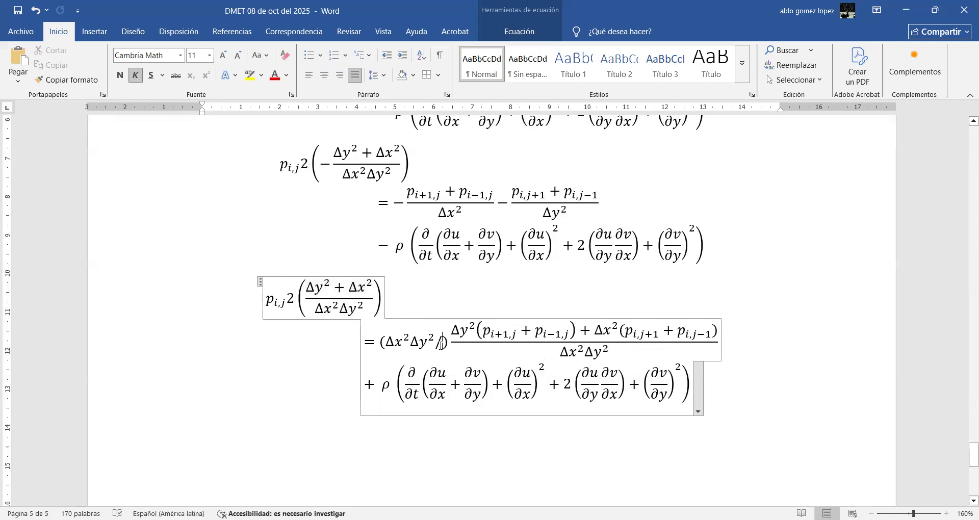
pyautogui.write('()')
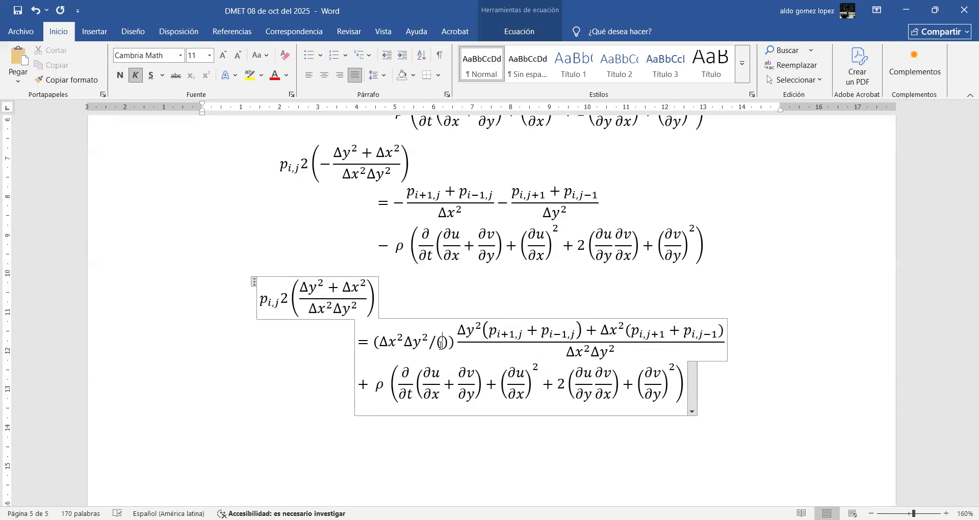
pyautogui.hotkey('ctrl', 'v')
pyautogui.press('space')
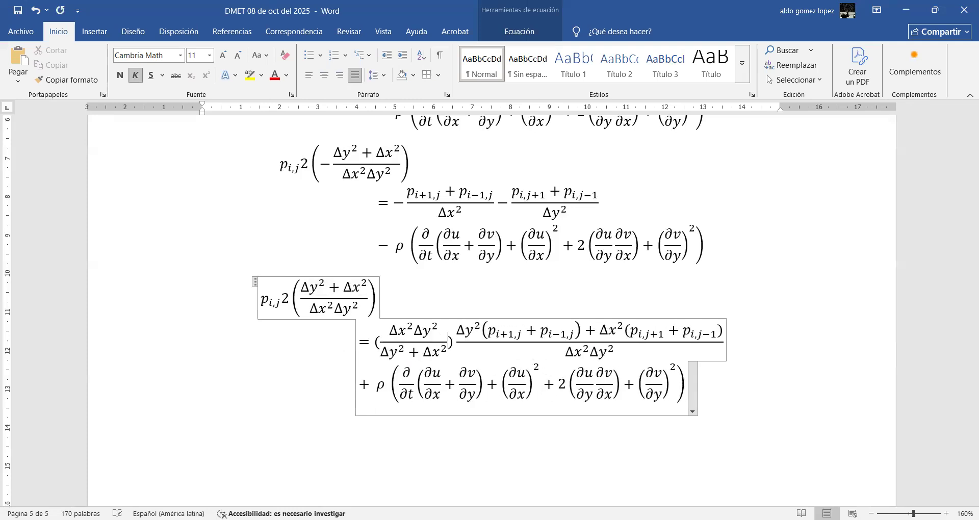
pyautogui.press('space')
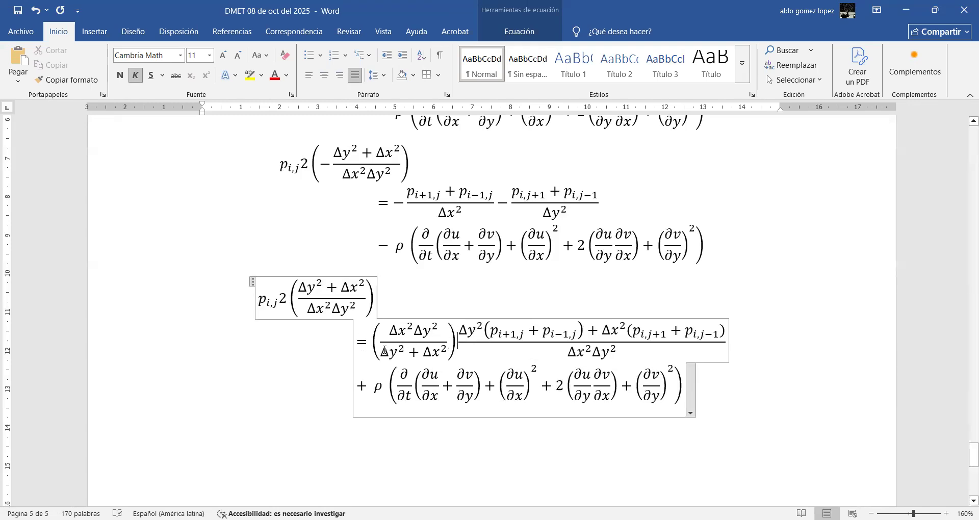
# - Insert the fraction 1/2 before the new parenthesized factor and delete the 2 and parenthesized fraction after p_{i,j} on the left side
pyautogui.click(372, 338)
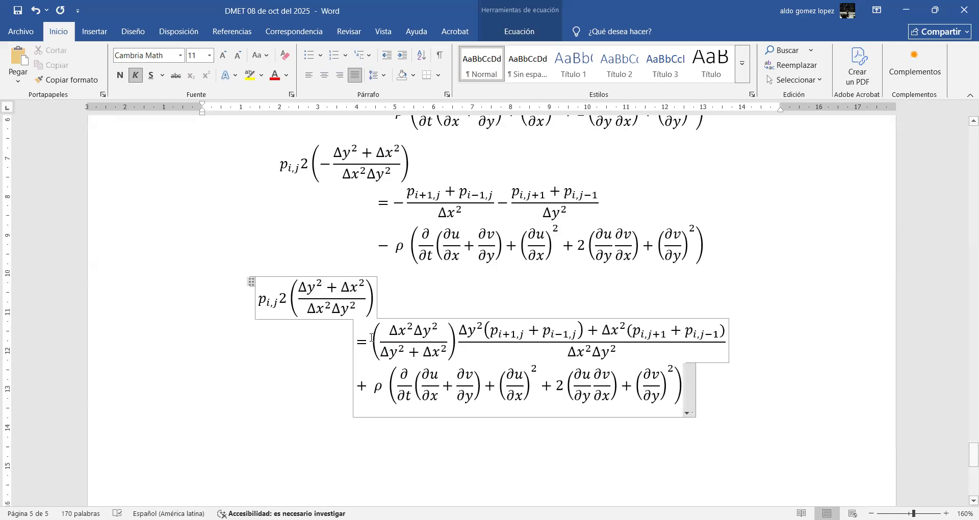
pyautogui.write('1/2')
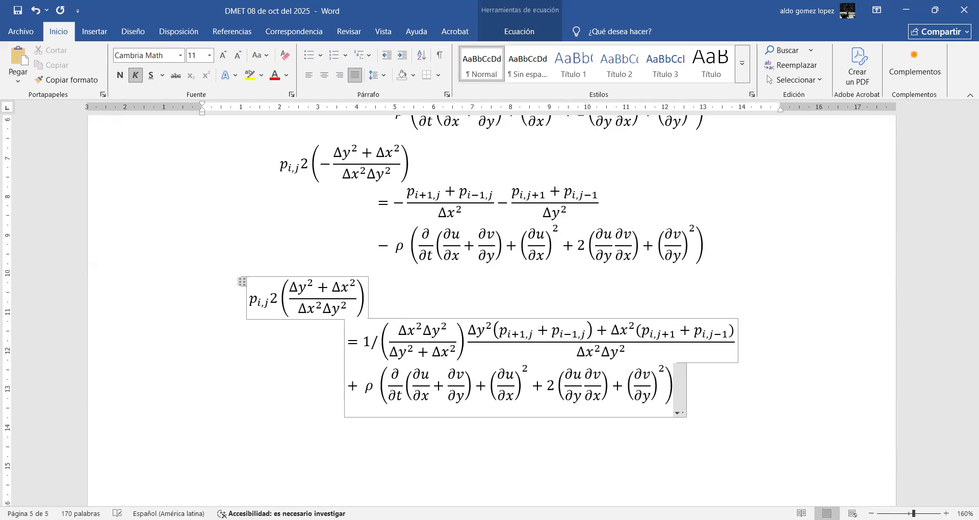
pyautogui.click(370, 296)
pyautogui.hotkey('shift', 'Left')
pyautogui.hotkey('shift', 'Left')
pyautogui.press('BackSpace')
# - Copy the 1/2 (Δx²Δy² / (Δy² + Δx²)) factor and paste it directly after ρ in the equation's second line
pyautogui.press('Right')
pyautogui.hotkey('shift', 'Right')
pyautogui.hotkey('shift', 'Right')
pyautogui.hotkey('shift', 'Right')
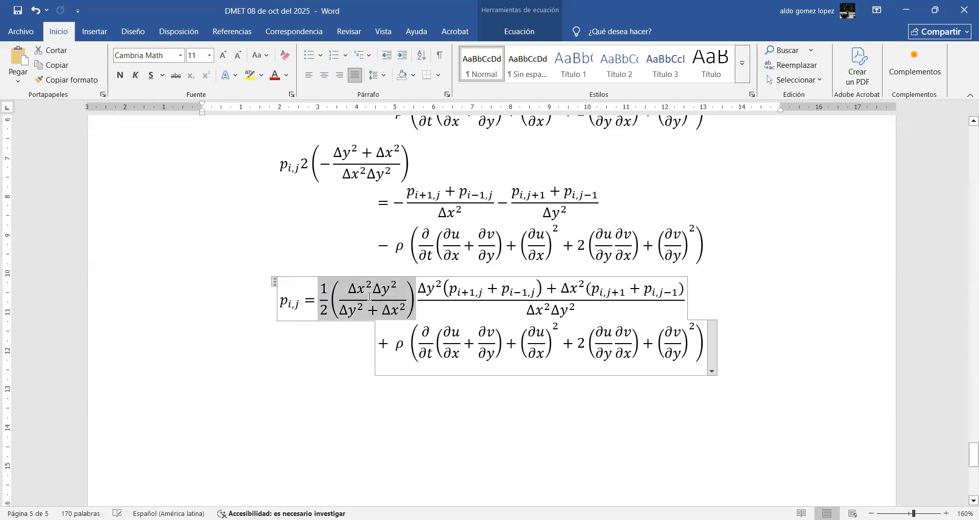
pyautogui.hotkey('ctrl', 'c')
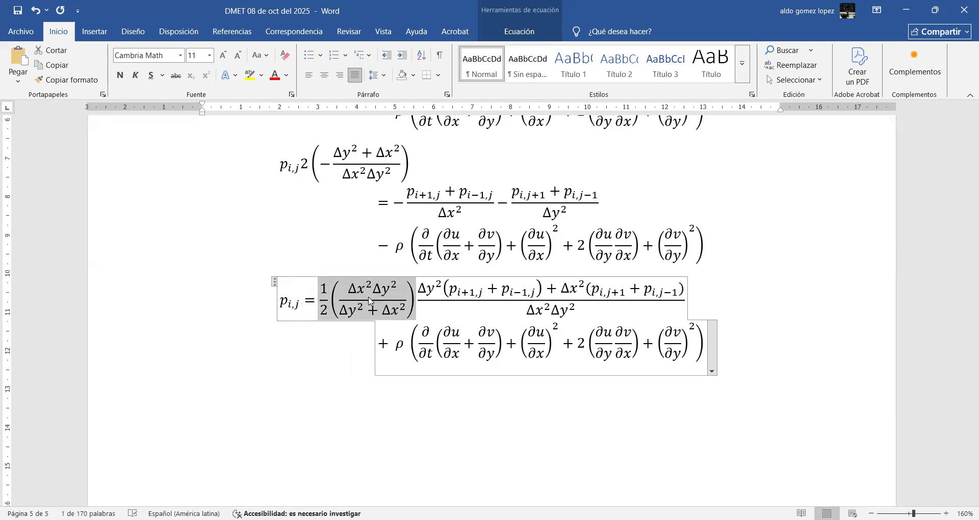
pyautogui.press('Down')
pyautogui.press('Left')
pyautogui.press('Left')
pyautogui.press('Left')
pyautogui.press('Right')
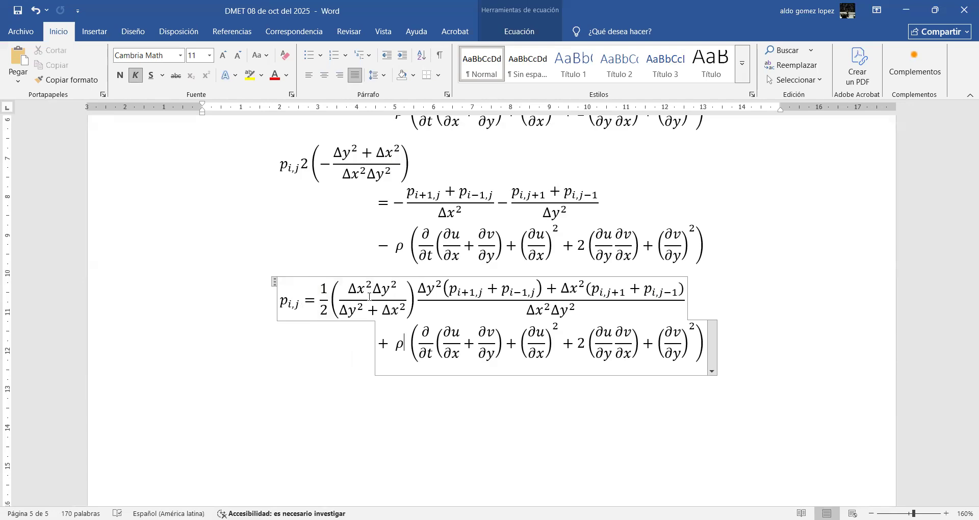
pyautogui.hotkey('ctrl', 'v')
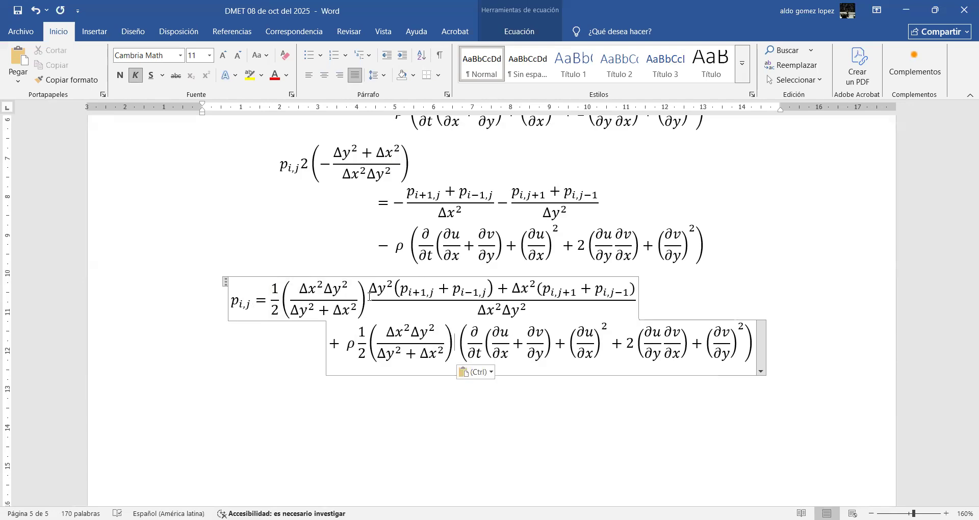
# - Merge ρ into the pasted one-half fraction so that the coefficient reads ρ/2
pyautogui.doubleClick(354, 345)
pyautogui.press('BackSpace')
pyautogui.press('BackSpace')
pyautogui.write('ho')
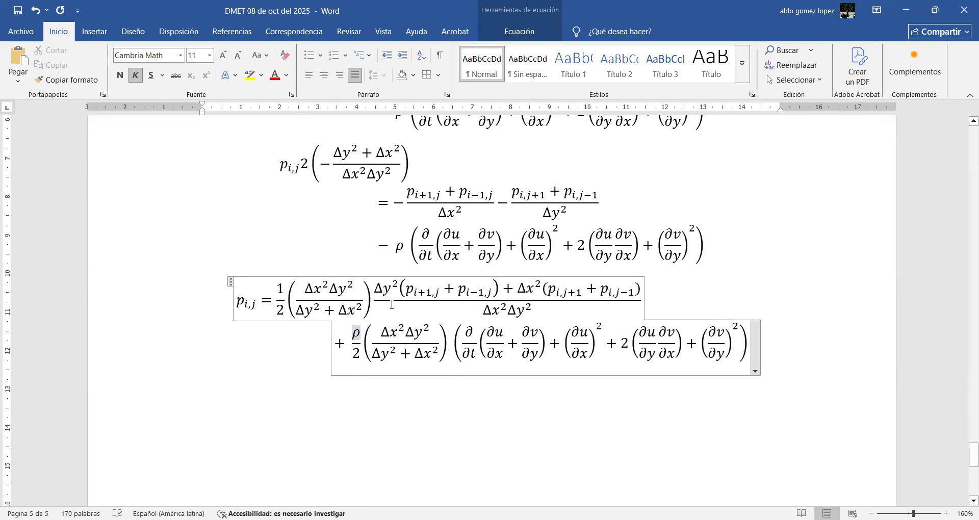
# - Delete Δx²Δy² from the numerator of the parenthesized factor in the equation's first line
pyautogui.click(372, 300)
pyautogui.doubleClick(352, 287)
pyautogui.doubleClick(352, 288)
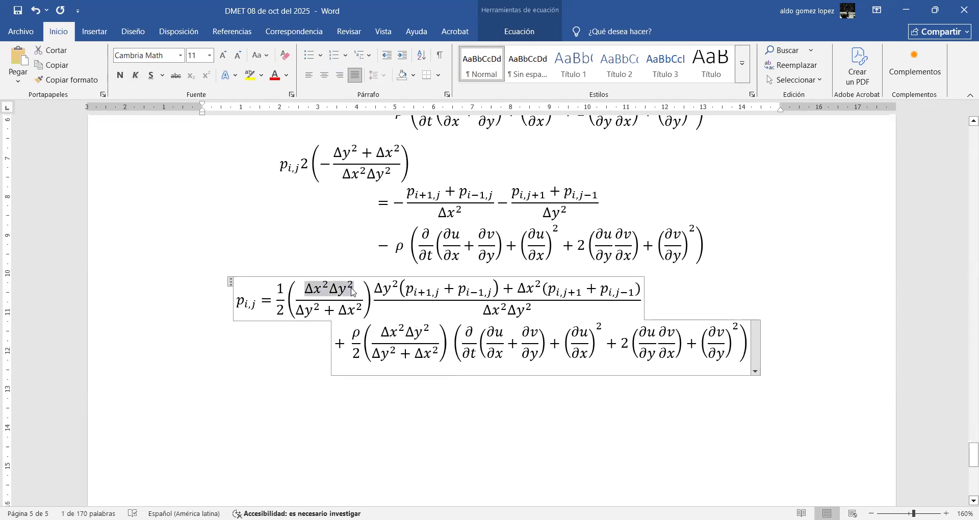
pyautogui.press('Delete')
# - Cut Δy² + Δx² from the denominator of the first line's parenthesized factor
pyautogui.press('Down')
pyautogui.press('Right')
pyautogui.press('Right')
pyautogui.press('Right')
pyautogui.press('Right')
pyautogui.press('Right')
pyautogui.press('Right')
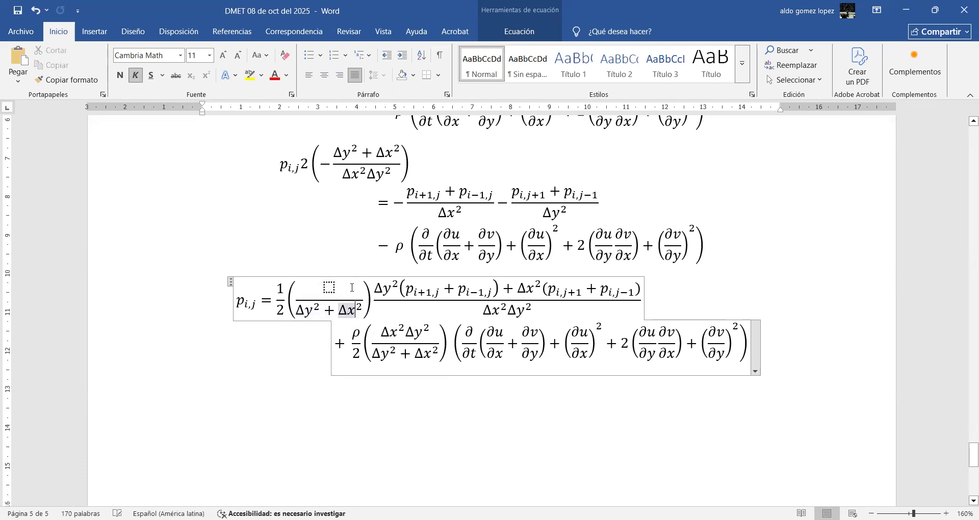
pyautogui.hotkey('shift', 'Left')
pyautogui.hotkey('shift', 'Left')
pyautogui.hotkey('shift', 'Left')
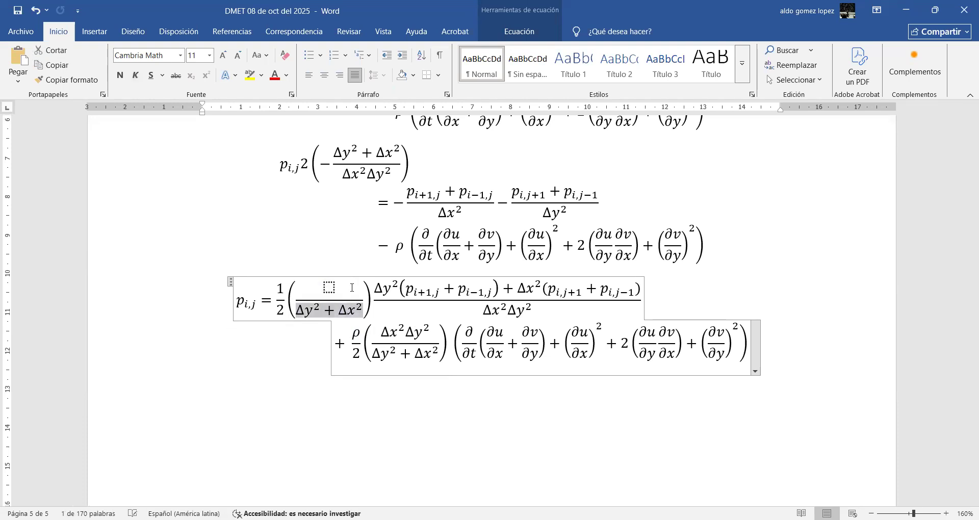
pyautogui.press('Delete')
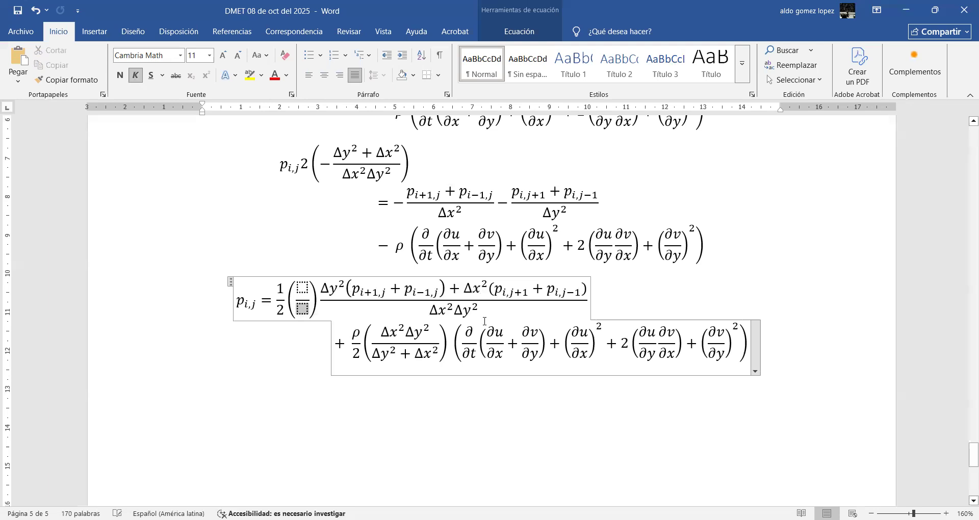
# - Replace the Δx²Δy² denominator under the combined pressure numerator with 2(Δy² + Δx²)
pyautogui.click(475, 316)
pyautogui.press('Right')
pyautogui.press('Right')
pyautogui.press('Right')
pyautogui.hotkey('shift', 'Left')
pyautogui.hotkey('shift', 'Left')
pyautogui.hotkey('shift', 'Left')
pyautogui.hotkey('shift', 'Left')
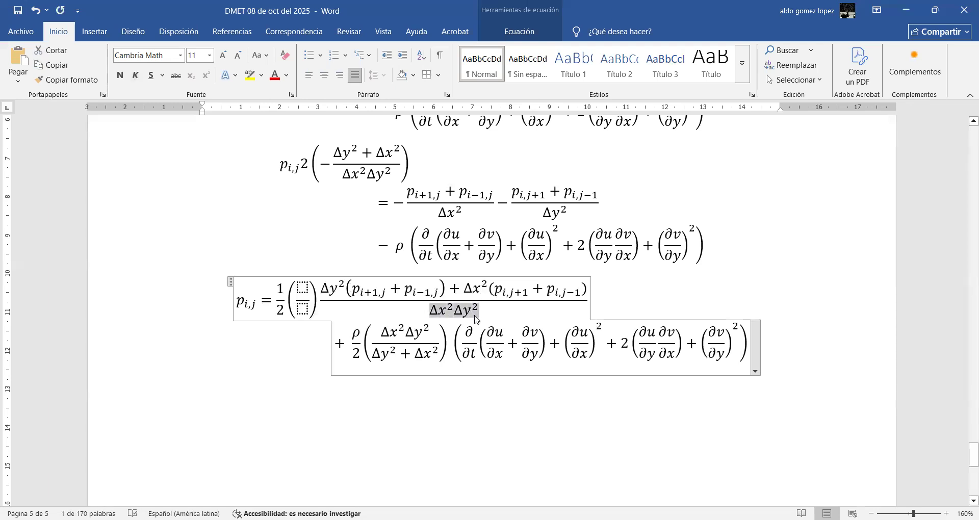
pyautogui.press('Delete')
pyautogui.hotkey('ctrl', 'v')
pyautogui.write(')')
pyautogui.press('Home')
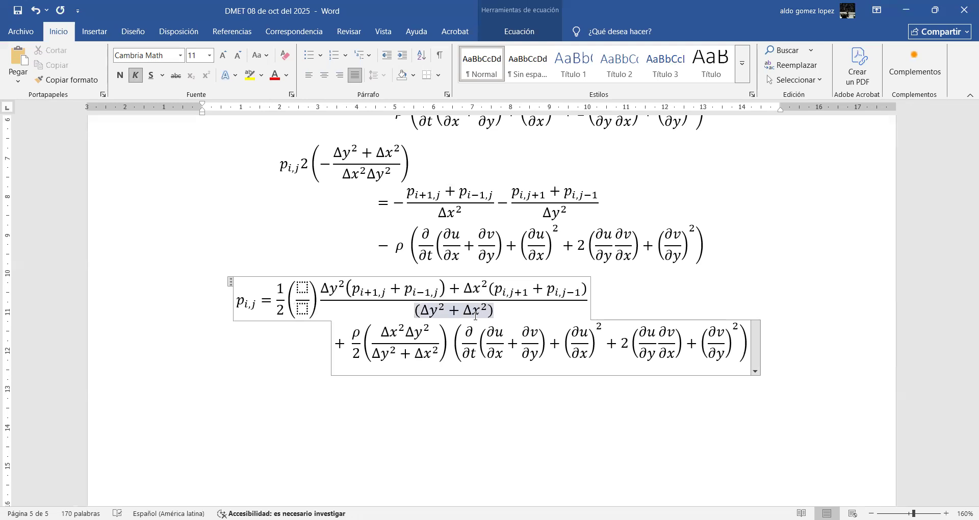
pyautogui.write('2')
# - Delete the leftover 1/2 and the empty parenthesized fraction after the equals sign in the p_{i,j} equation
pyautogui.press('Left')
pyautogui.press('Left')
pyautogui.press('Left')
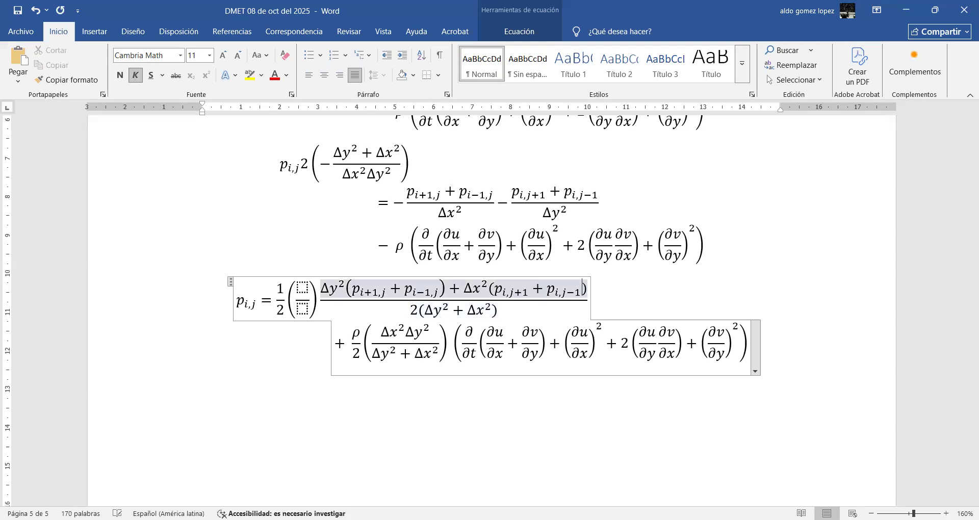
pyautogui.press('Home')
pyautogui.press('Left')
pyautogui.press('Left')
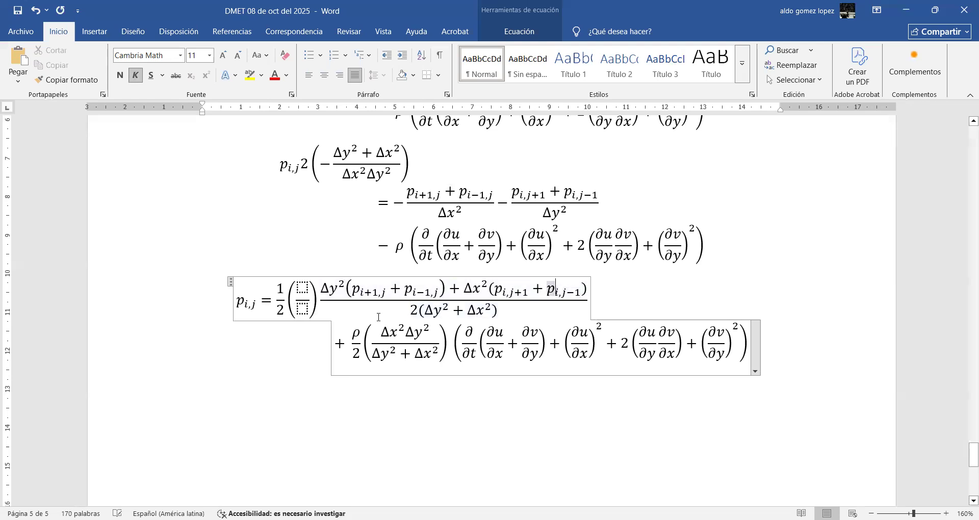
pyautogui.press('Home')
pyautogui.press('Left')
pyautogui.hotkey('shift', 'Left')
pyautogui.hotkey('shift', 'Left')
pyautogui.press('BackSpace')
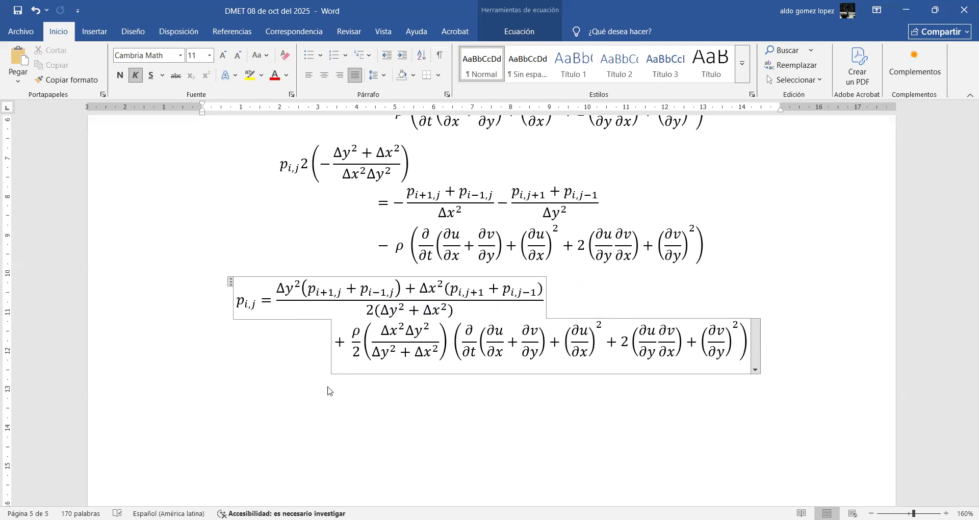
# - Switch to the Jupyter notebook and view its discretized pressure equation under "Para la presión tenemos:"
pyautogui.hotkey('alt', 'Tab')
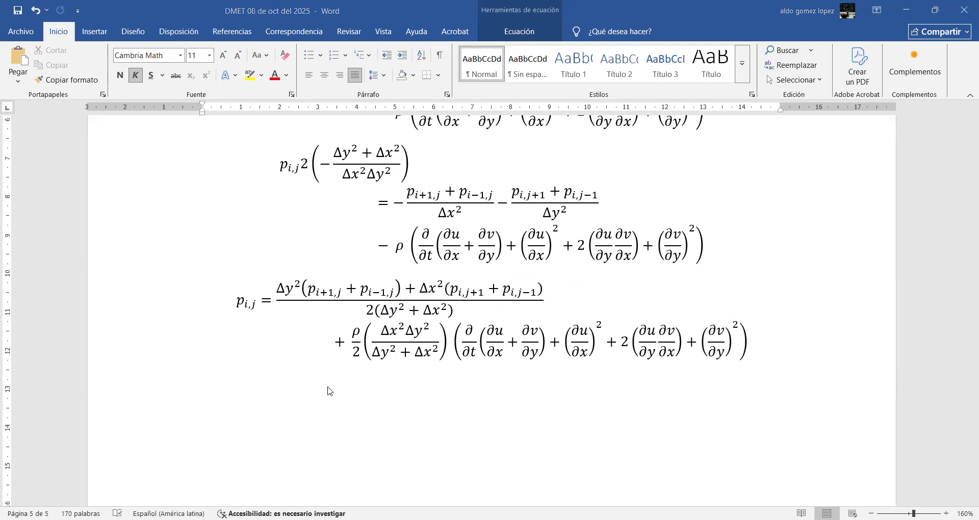
pyautogui.hotkey('alt', 'Tab')
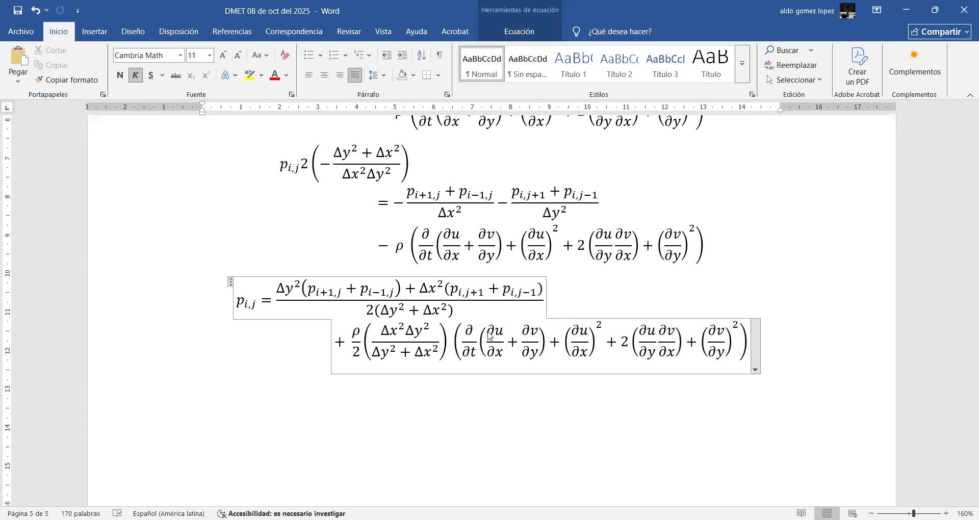
pyautogui.click(493, 519)
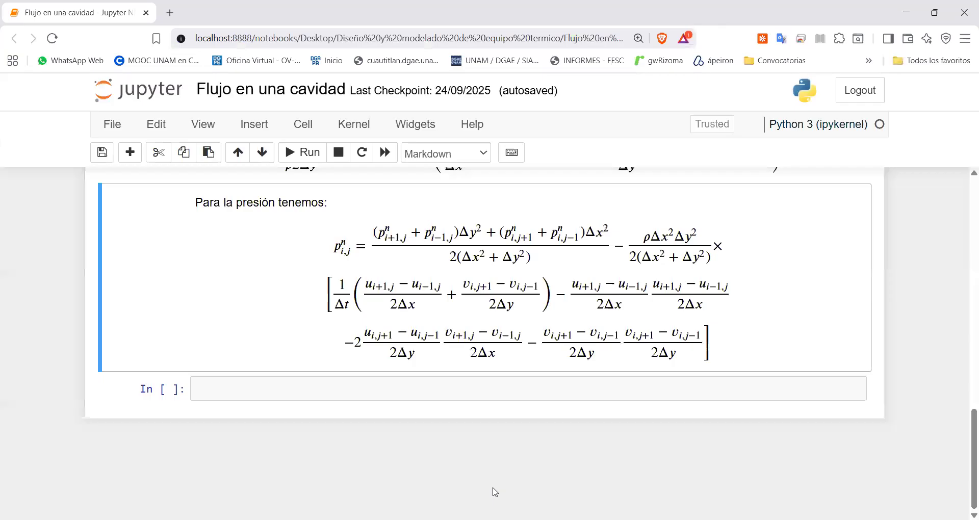